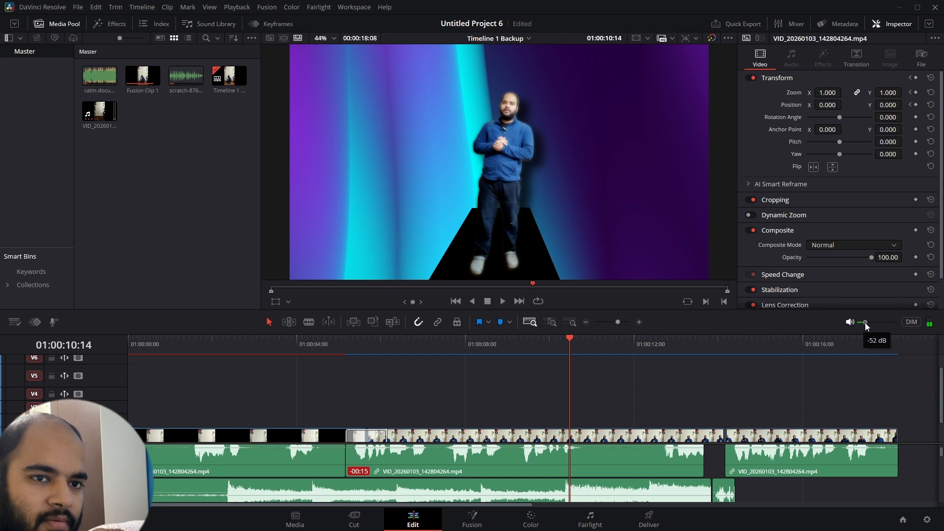
Scrub the edit timeline around the three-second mark to review the WHAT IS LIFE and HOW TO LIVE IT shots
{"action": "left_click_drag", "start_coordinate": [212, 347], "coordinate": [267, 359]}
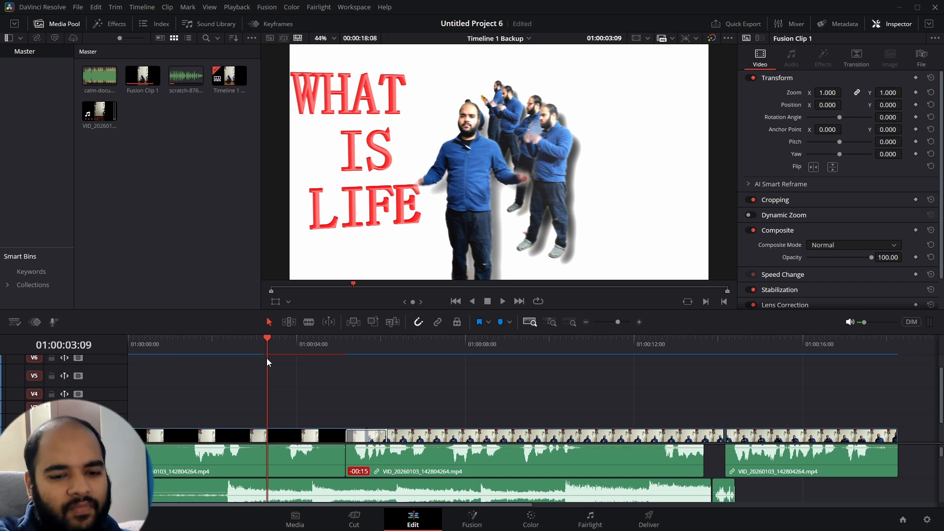
{"action": "left_click_drag", "start_coordinate": [260, 344], "coordinate": [286, 357]}
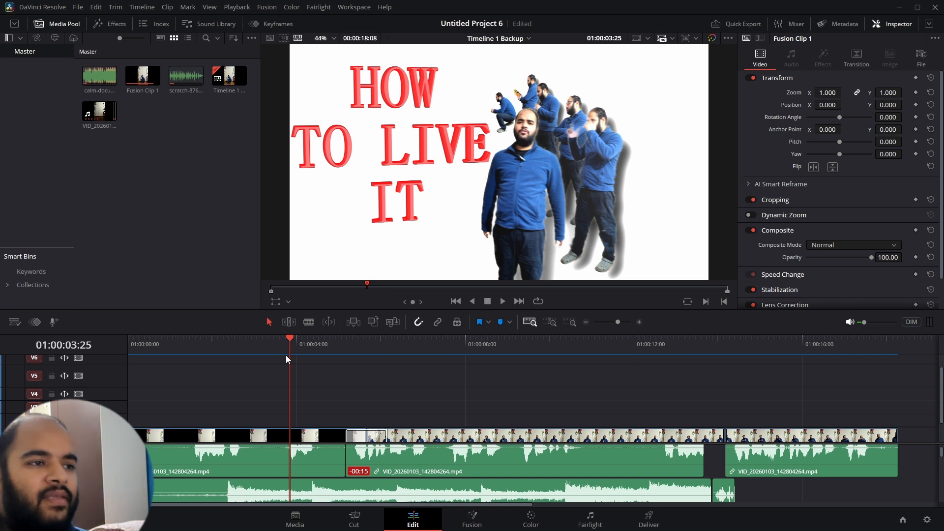
{"action": "left_click_drag", "start_coordinate": [286, 358], "coordinate": [261, 347]}
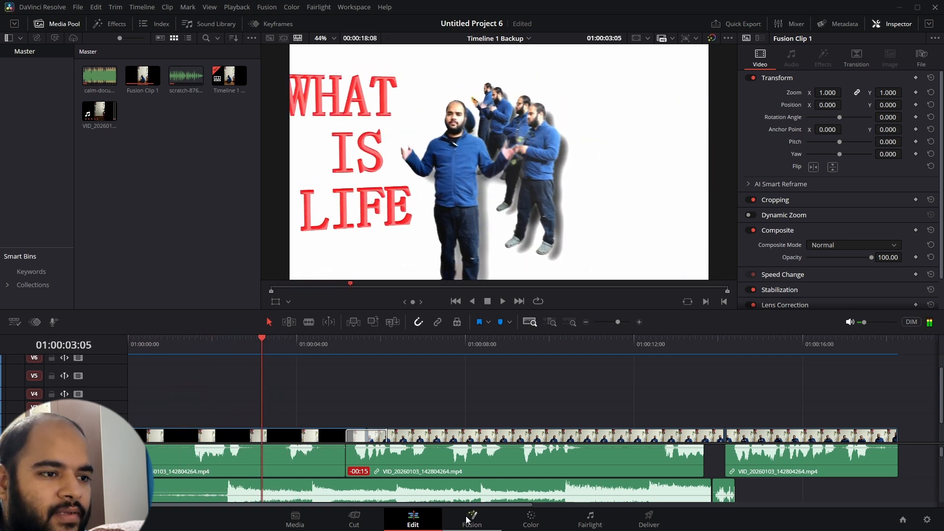
Open Fusion Clip 1's composition in Fusion and hide the keyframe editor to widen the node graph
{"action": "key", "text": "shift+5"}
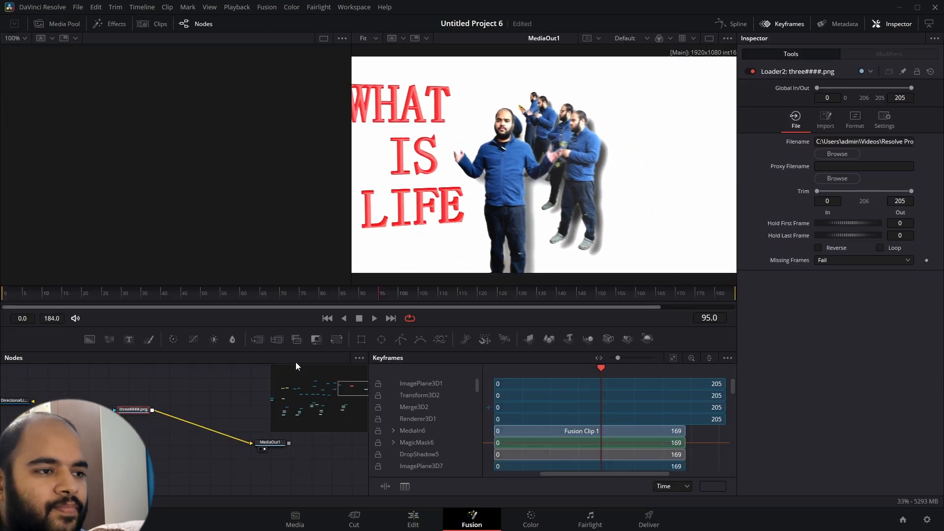
{"action": "left_click_drag", "start_coordinate": [231, 418], "coordinate": [487, 414]}
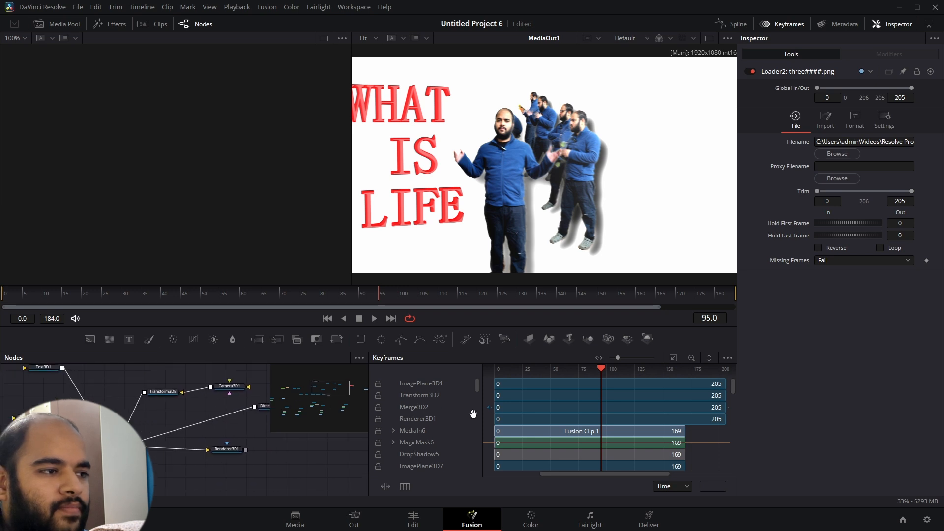
{"action": "left_click", "coordinate": [766, 25]}
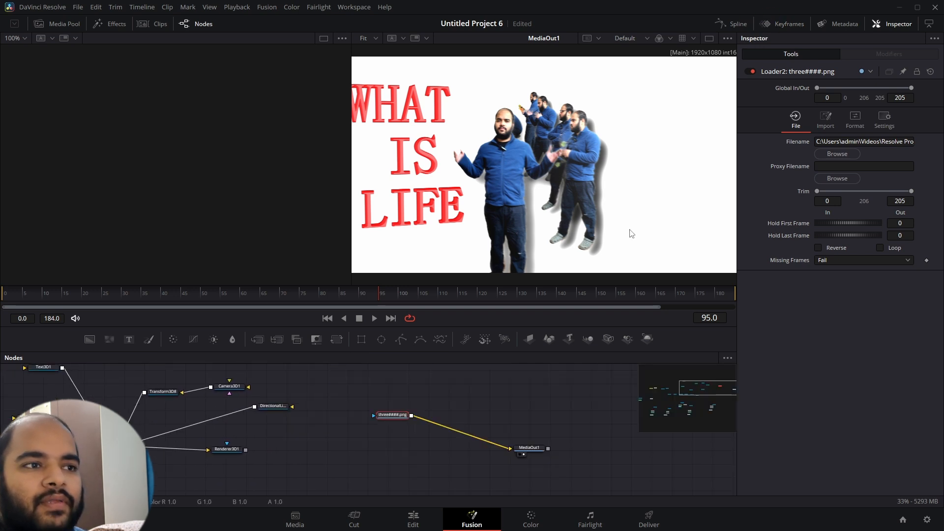
Examine the node graph around Merge3D2, including its incoming Transform3D branches and the connected Renderer3D1
{"action": "left_click_drag", "start_coordinate": [324, 468], "coordinate": [559, 436]}
{"action": "key", "text": "ctrl"}
{"action": "scroll", "coordinate": [560, 438], "scroll_direction": "up", "scroll_amount": 2}
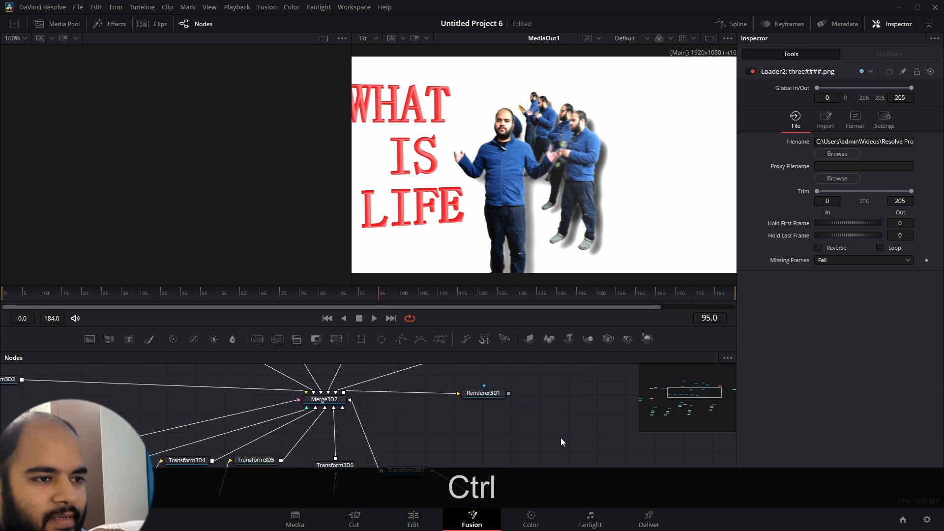
{"action": "scroll", "coordinate": [560, 437], "scroll_direction": "down", "scroll_amount": 1}
{"action": "scroll", "coordinate": [488, 446], "scroll_direction": "up", "scroll_amount": 1}
{"action": "left_click_drag", "start_coordinate": [433, 431], "coordinate": [548, 429]}
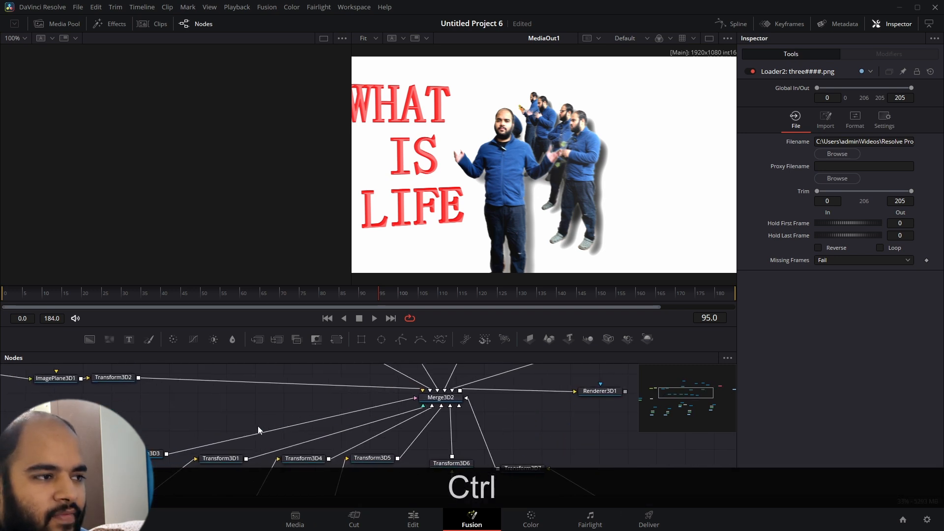
{"action": "scroll", "coordinate": [256, 425], "scroll_direction": "down", "scroll_amount": 5}
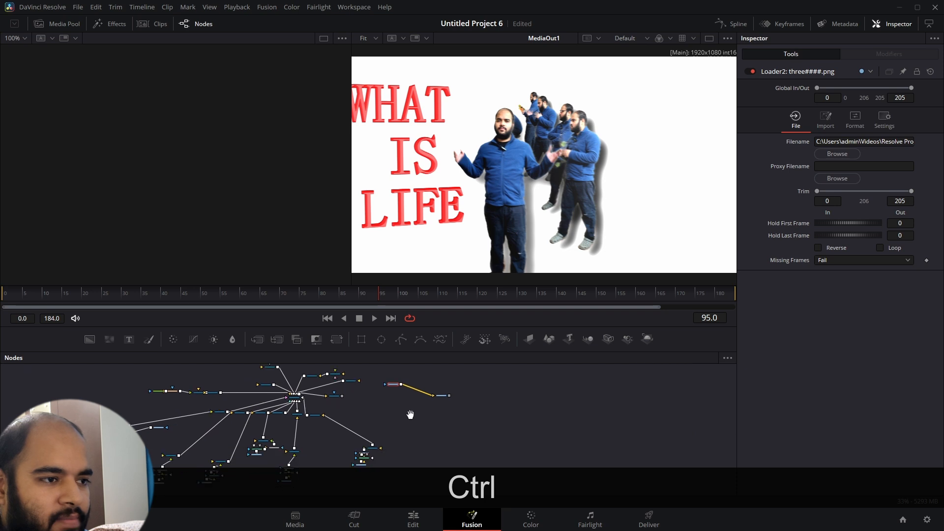
{"action": "scroll", "coordinate": [410, 414], "scroll_direction": "up", "scroll_amount": 3}
{"action": "left_click_drag", "start_coordinate": [394, 419], "coordinate": [510, 446]}
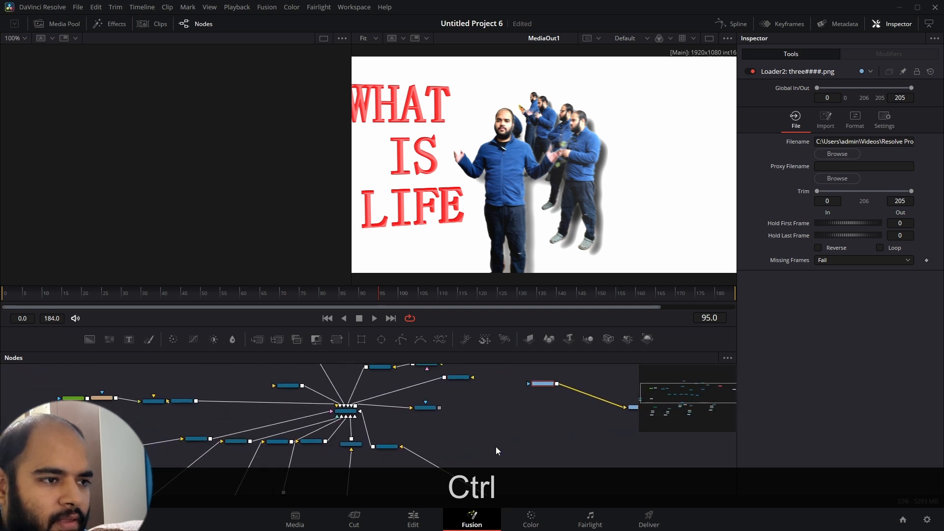
{"action": "scroll", "coordinate": [497, 447], "scroll_direction": "up", "scroll_amount": 3}
{"action": "left_click_drag", "start_coordinate": [356, 418], "coordinate": [633, 477]}
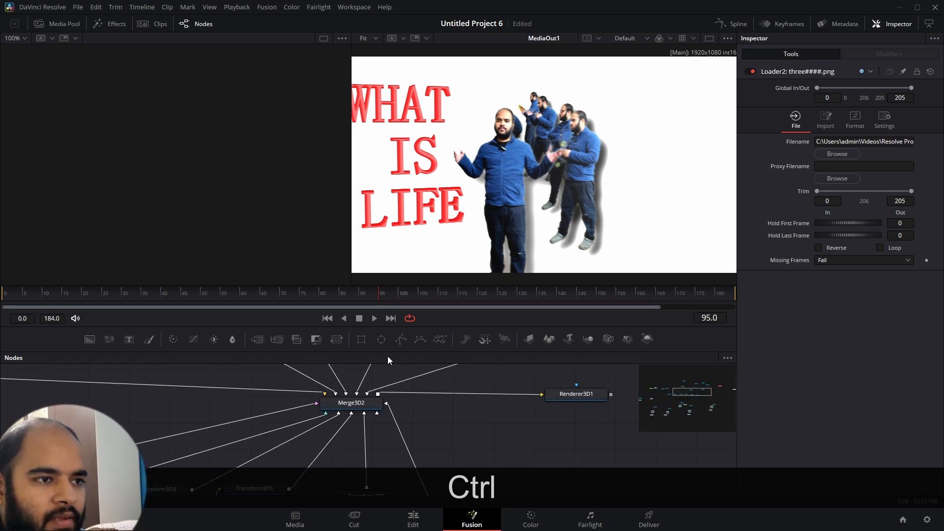
Enlarge the node graph area and examine the image plane, mask and background branches leading into Merge3D2
{"action": "left_click_drag", "start_coordinate": [388, 351], "coordinate": [385, 158]}
{"action": "left_click_drag", "start_coordinate": [411, 378], "coordinate": [566, 447]}
{"action": "left_click_drag", "start_coordinate": [115, 292], "coordinate": [416, 302]}
{"action": "left_click_drag", "start_coordinate": [146, 345], "coordinate": [346, 308]}
{"action": "left_click_drag", "start_coordinate": [400, 420], "coordinate": [446, 325]}
{"action": "scroll", "coordinate": [325, 403], "scroll_direction": "up", "scroll_amount": 2}
{"action": "scroll", "coordinate": [331, 397], "scroll_direction": "down", "scroll_amount": 6}
{"action": "scroll", "coordinate": [334, 394], "scroll_direction": "up", "scroll_amount": 3}
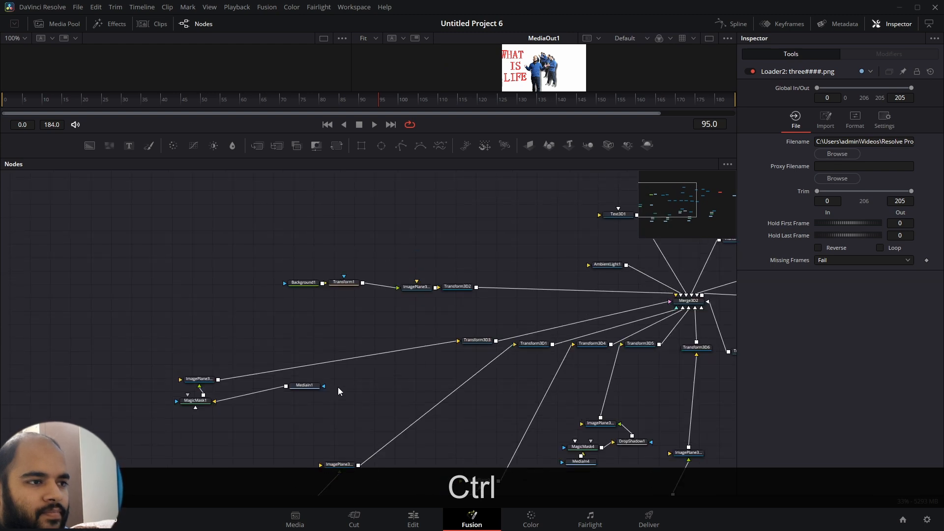
Show MediaIn1 in the first viewer, enlarge the viewers and scrub through its footage
{"action": "left_click", "coordinate": [314, 445]}
{"action": "key", "text": "1"}
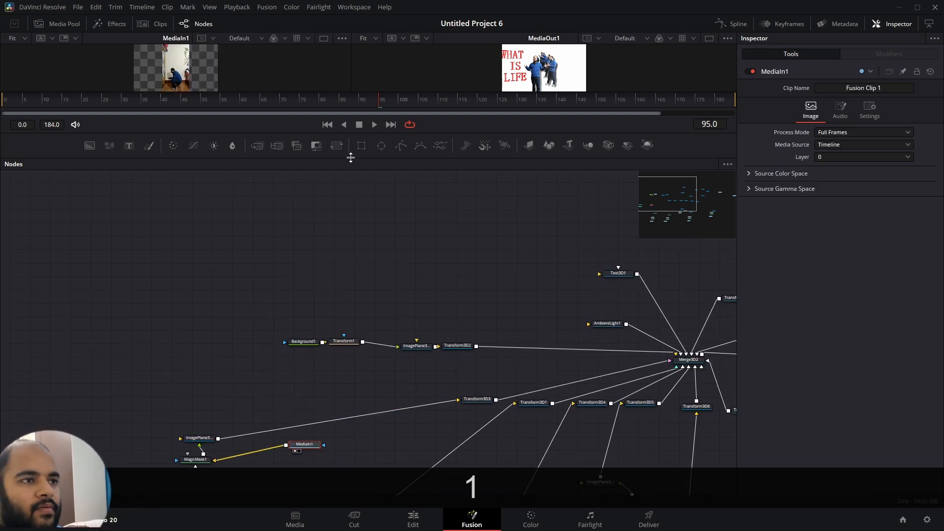
{"action": "left_click_drag", "start_coordinate": [350, 162], "coordinate": [344, 239]}
{"action": "left_click_drag", "start_coordinate": [44, 185], "coordinate": [254, 180]}
{"action": "left_click_drag", "start_coordinate": [279, 210], "coordinate": [270, 315]}
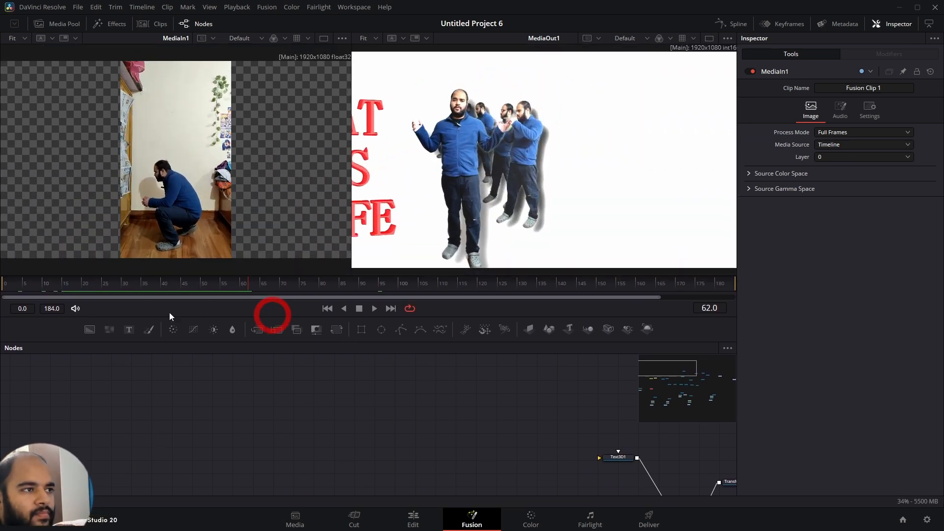
{"action": "left_click_drag", "start_coordinate": [45, 283], "coordinate": [377, 284]}
Show MagicMask1's output in the first viewer, widen that viewer and scrub through the isolated crouching figure
{"action": "left_click_drag", "start_coordinate": [370, 415], "coordinate": [269, 306]}
{"action": "left_click_drag", "start_coordinate": [282, 458], "coordinate": [294, 321]}
{"action": "left_click_drag", "start_coordinate": [174, 445], "coordinate": [211, 455]}
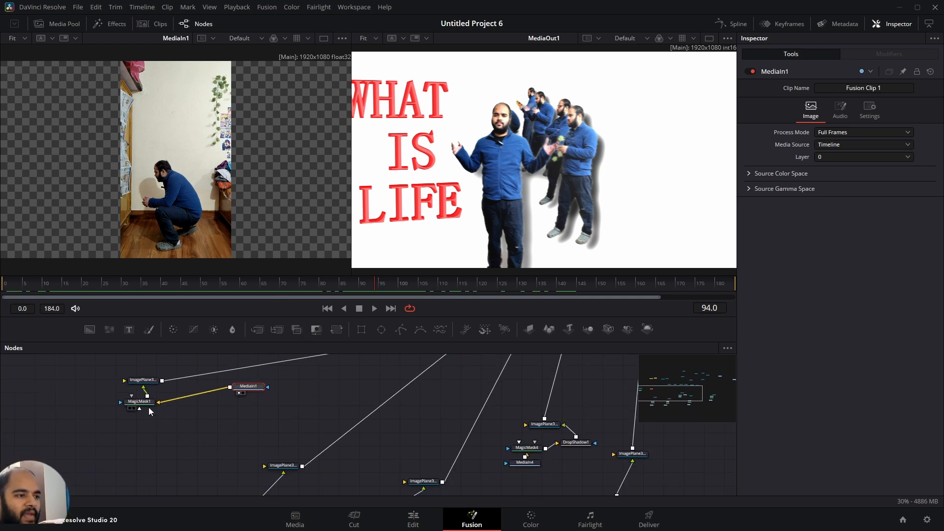
{"action": "left_click", "coordinate": [145, 401]}
{"action": "key", "text": "1"}
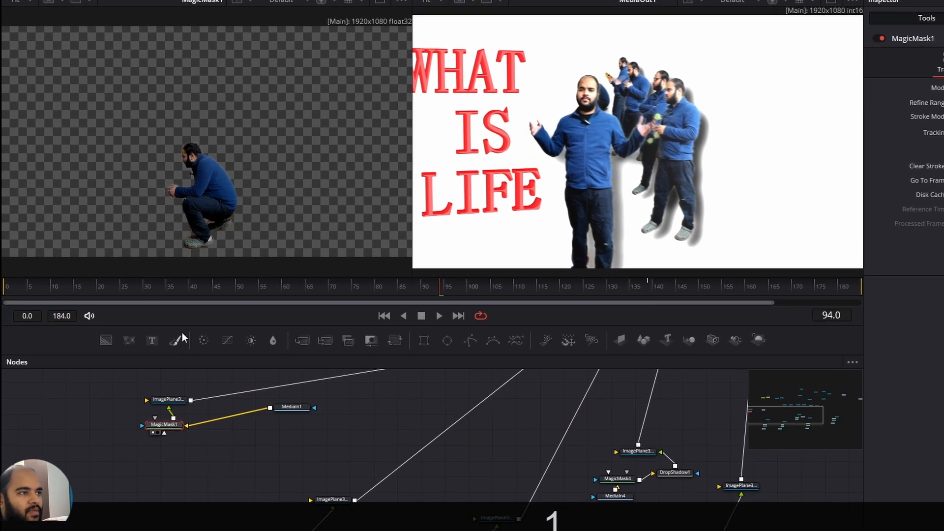
{"action": "left_click", "coordinate": [65, 284]}
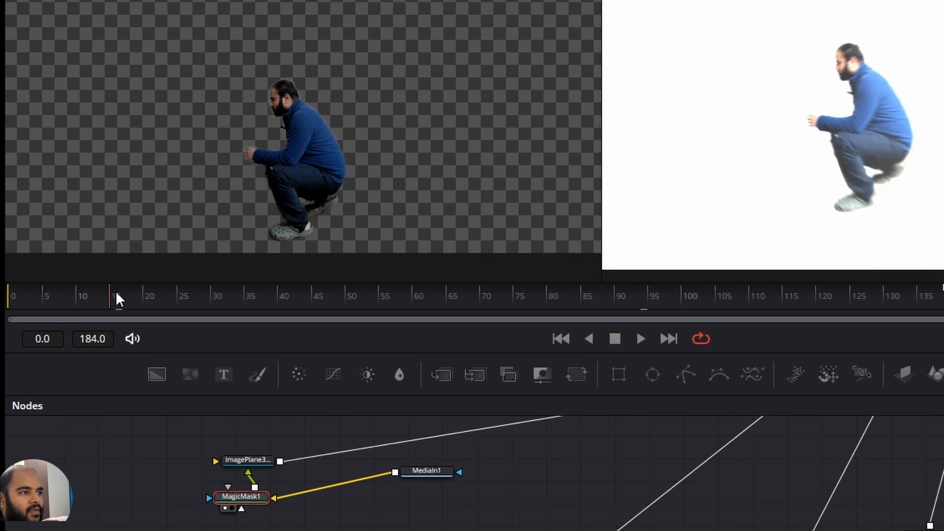
{"action": "left_click_drag", "start_coordinate": [118, 299], "coordinate": [493, 299]}
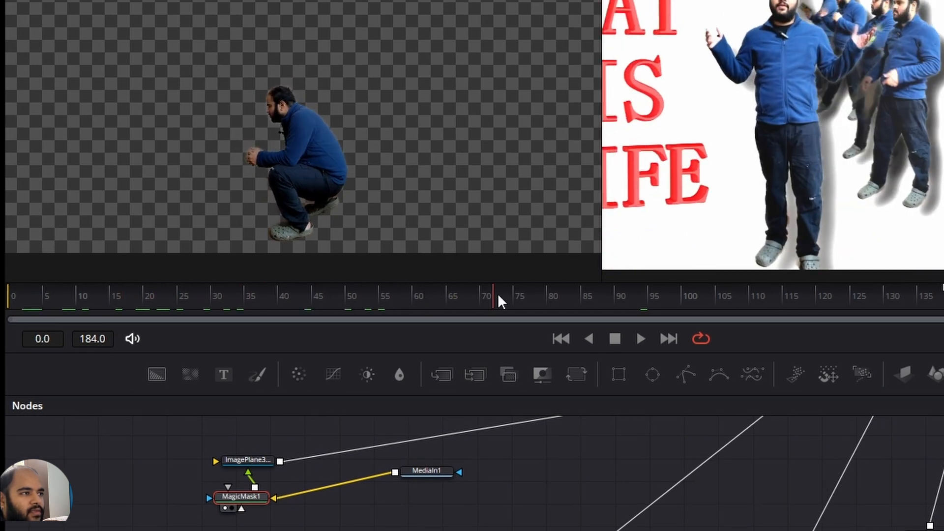
{"action": "left_click_drag", "start_coordinate": [602, 147], "coordinate": [943, 147]}
{"action": "left_click_drag", "start_coordinate": [407, 296], "coordinate": [741, 296]}
Show the ImagePlane3D2 node fed by MagicMask1 in the first viewer and scrub through the frames
{"action": "left_click_drag", "start_coordinate": [352, 511], "coordinate": [314, 482]}
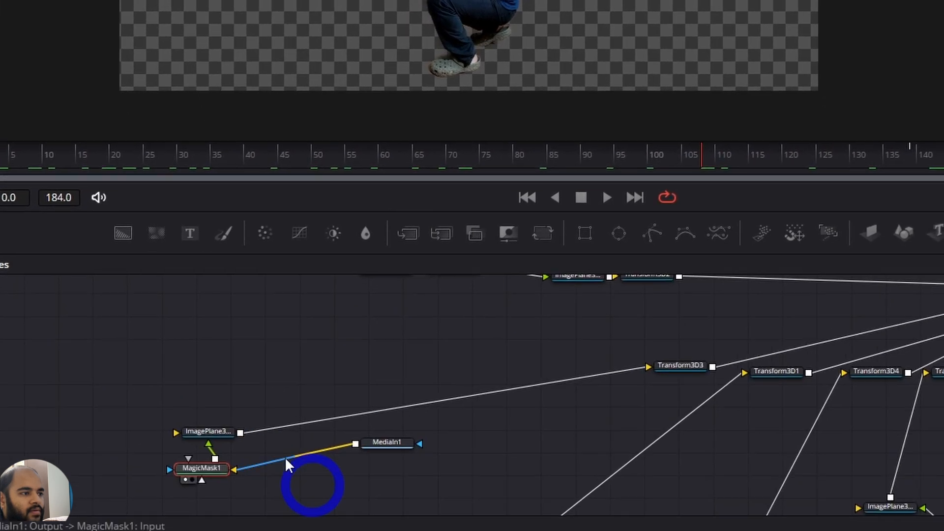
{"action": "left_click", "coordinate": [161, 473]}
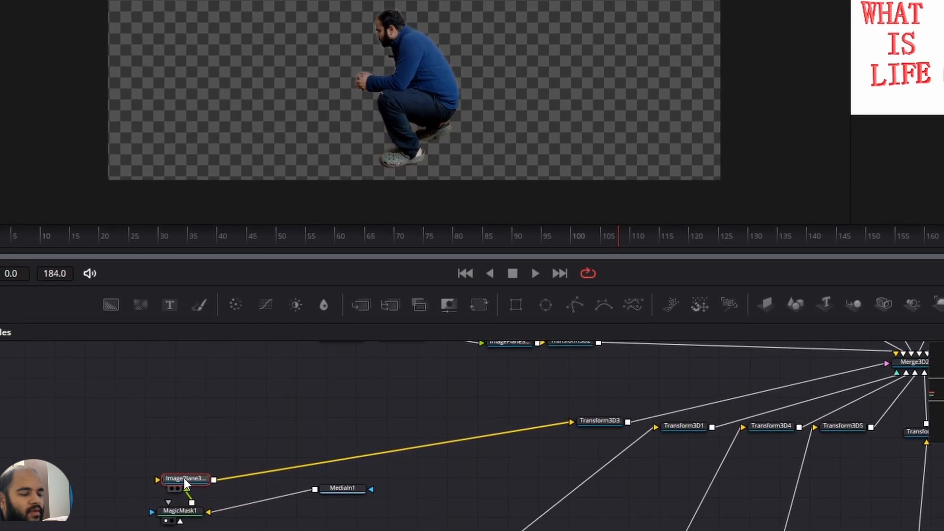
{"action": "left_click_drag", "start_coordinate": [196, 485], "coordinate": [197, 505]}
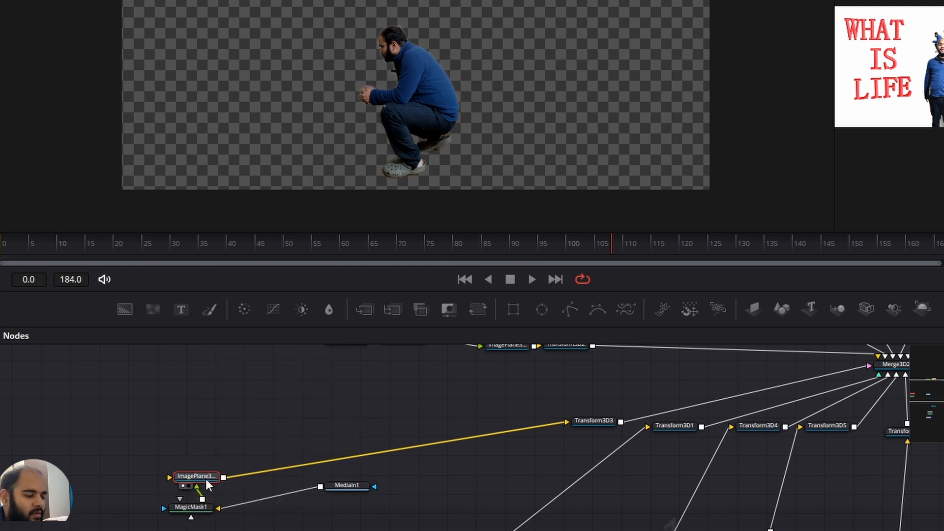
{"action": "key", "text": "1"}
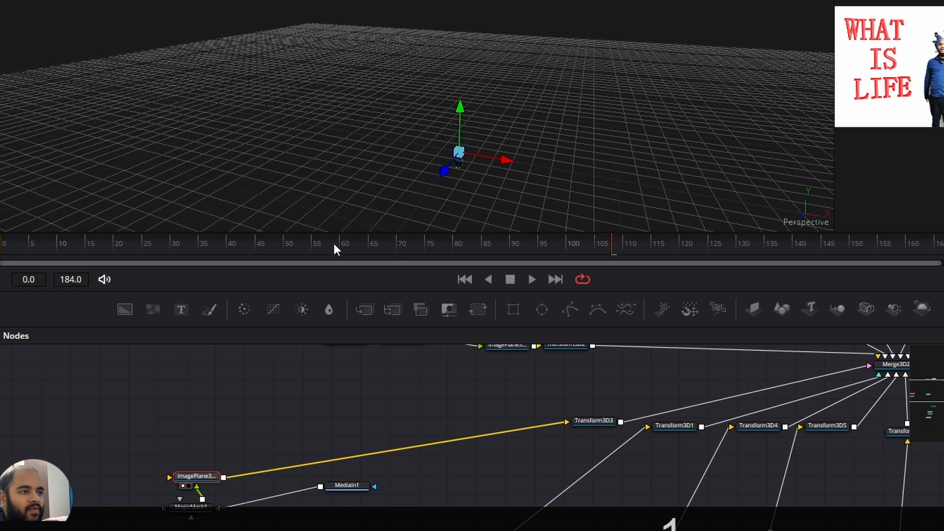
{"action": "left_click_drag", "start_coordinate": [333, 241], "coordinate": [753, 245]}
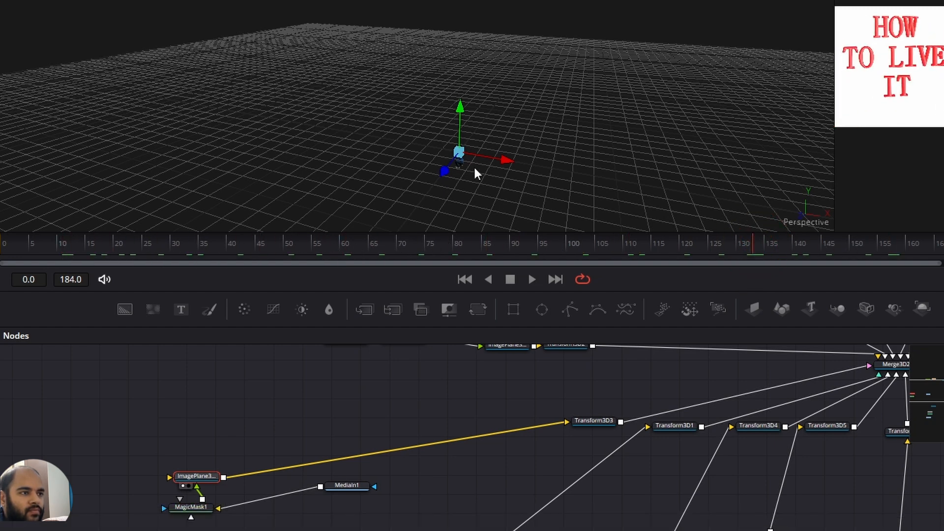
Examine the crouching figure's image plane up close from several angles in the 3D perspective view
{"action": "scroll", "coordinate": [472, 168], "scroll_direction": "up", "scroll_amount": 5}
{"action": "left_click_drag", "start_coordinate": [482, 191], "coordinate": [407, 57]}
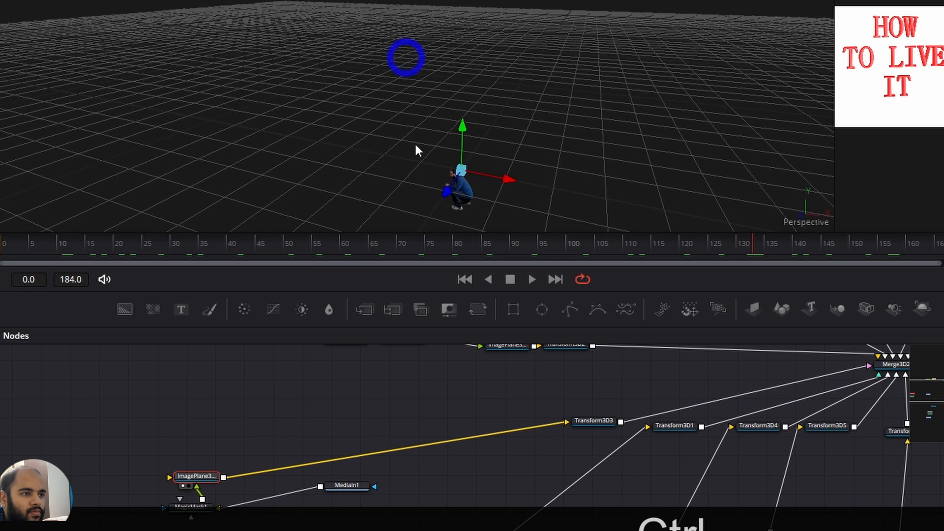
{"action": "scroll", "coordinate": [449, 184], "scroll_direction": "up", "scroll_amount": 3}
{"action": "left_click_drag", "start_coordinate": [471, 193], "coordinate": [448, 105]}
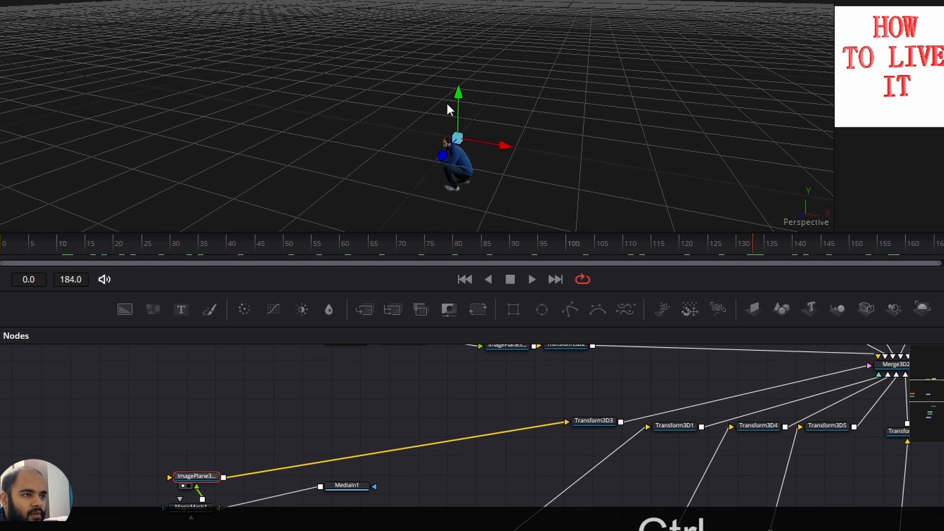
{"action": "scroll", "coordinate": [468, 177], "scroll_direction": "up", "scroll_amount": 3}
{"action": "left_click_drag", "start_coordinate": [512, 228], "coordinate": [534, 127]}
{"action": "left_click_drag", "start_coordinate": [409, 198], "coordinate": [529, 51]}
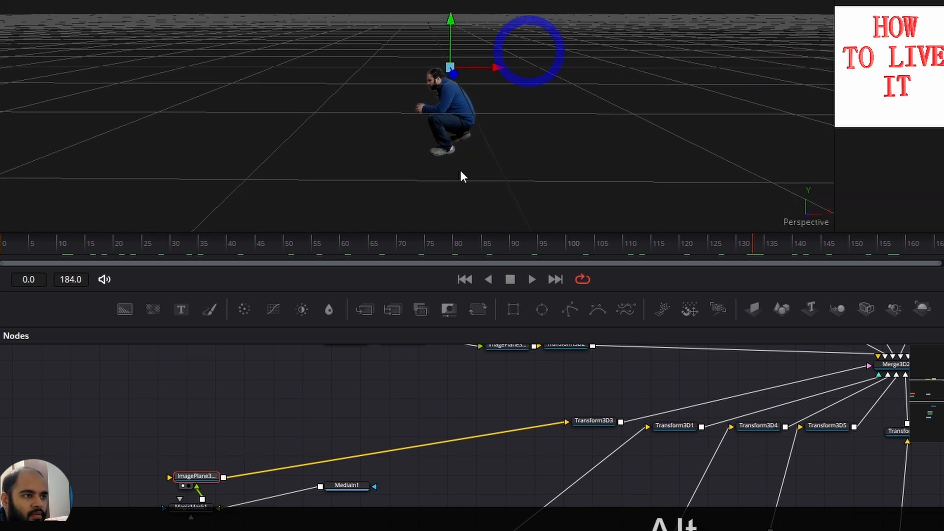
{"action": "left_click_drag", "start_coordinate": [313, 248], "coordinate": [328, 249]}
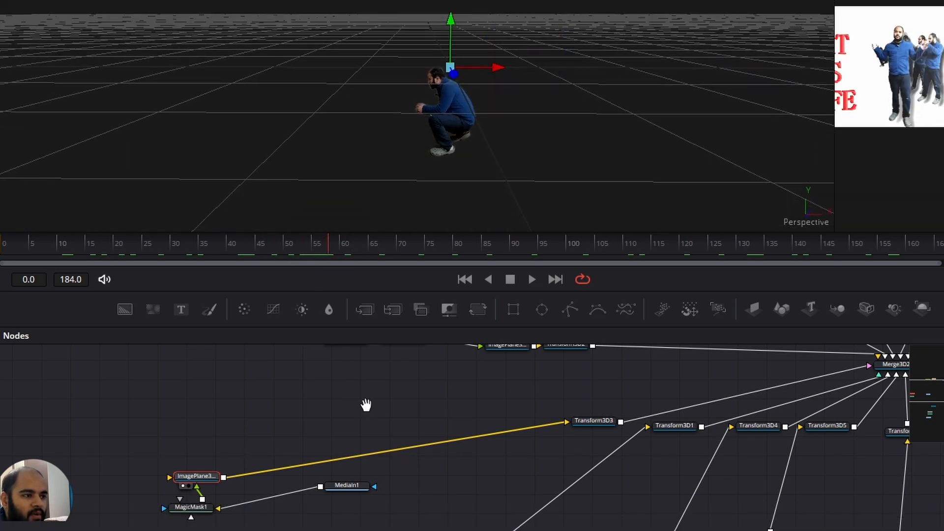
Look through ImagePlane3D2's transform settings and return to its main controls
{"action": "left_click_drag", "start_coordinate": [365, 405], "coordinate": [223, 400]}
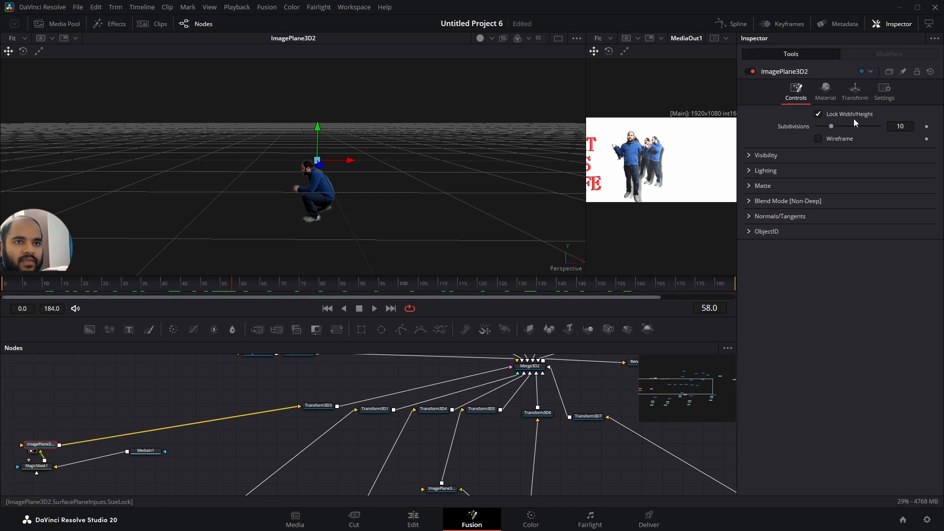
{"action": "left_click", "coordinate": [855, 91]}
{"action": "left_click", "coordinate": [797, 92]}
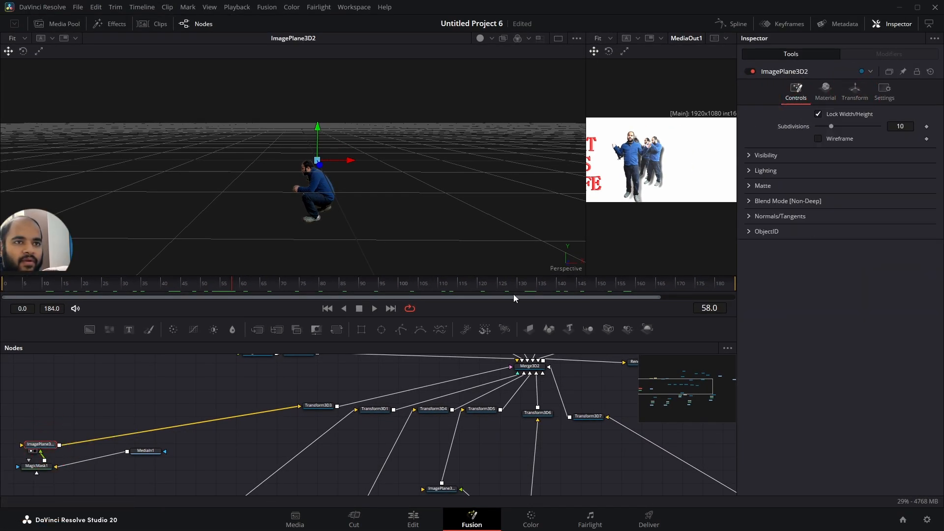
Move the Transform3D3 node away from Transform3D1 in the graph and inspect its translation, rotation and scale settings
{"action": "left_click_drag", "start_coordinate": [315, 405], "coordinate": [278, 396]}
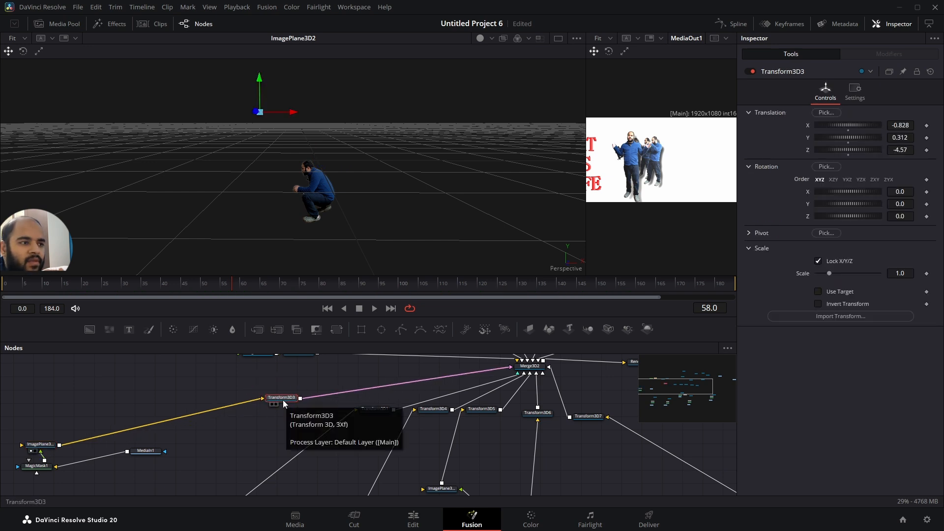
{"action": "left_click_drag", "start_coordinate": [294, 418], "coordinate": [141, 480]}
{"action": "scroll", "coordinate": [140, 480], "scroll_direction": "up", "scroll_amount": 1}
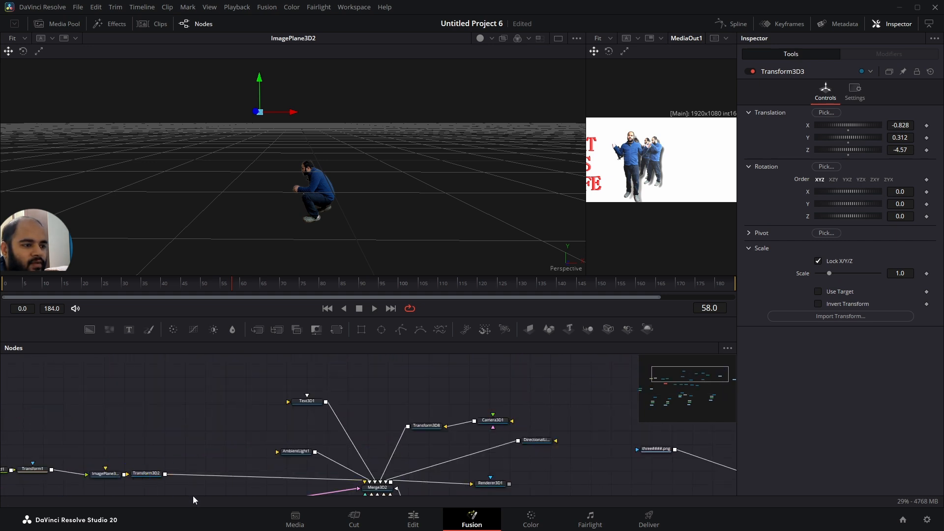
{"action": "left_click_drag", "start_coordinate": [184, 435], "coordinate": [155, 344]}
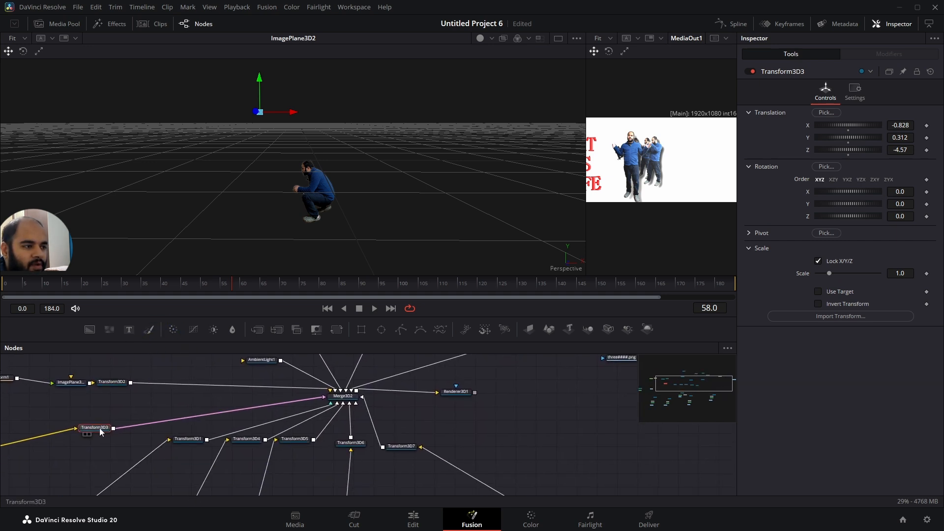
Select Merge3D2 and trace its connections to Renderer3D1 and across the graph to the loader and MediaOut1
{"action": "left_click", "coordinate": [342, 396]}
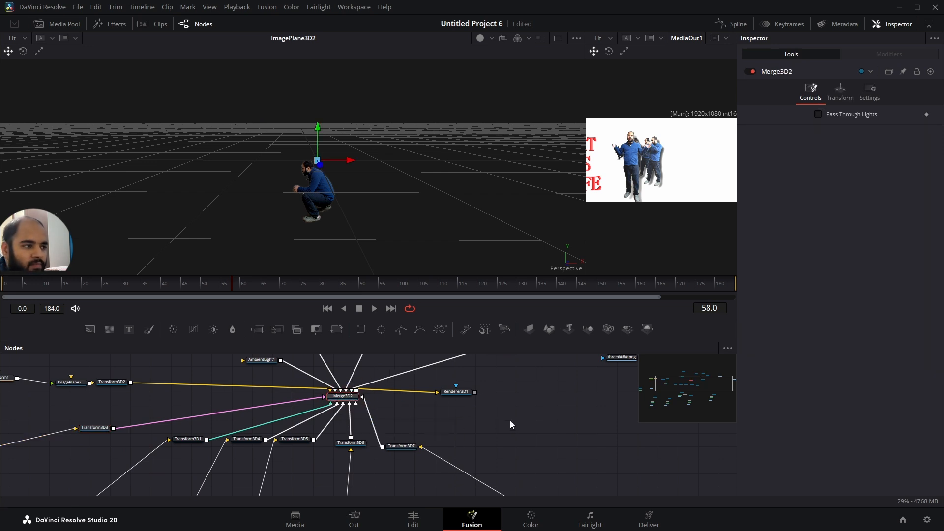
{"action": "left_click_drag", "start_coordinate": [510, 425], "coordinate": [396, 459]}
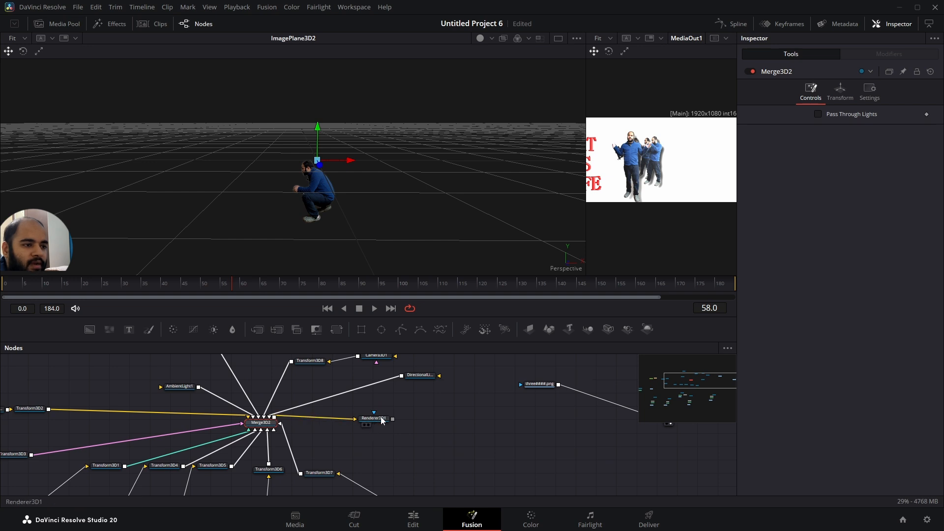
{"action": "left_click_drag", "start_coordinate": [444, 422], "coordinate": [339, 402]}
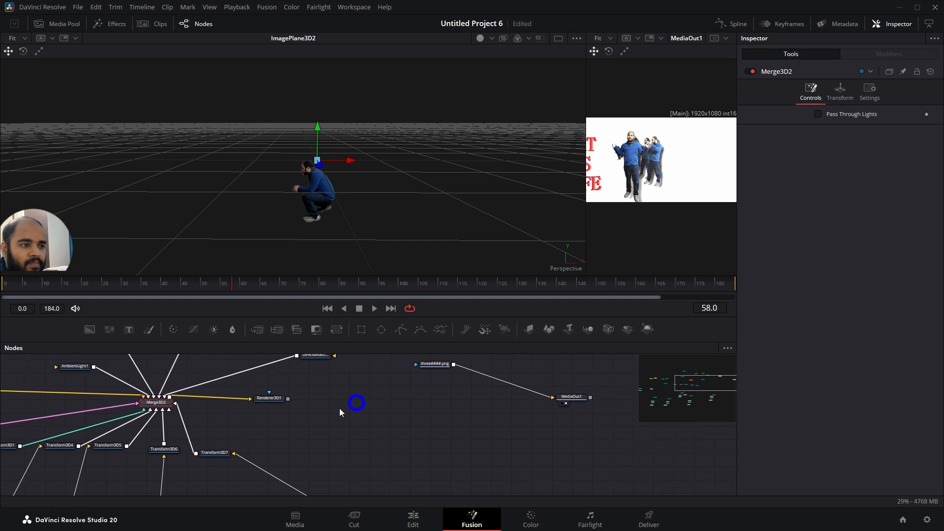
Feed MediaOut1 from Renderer3D1 instead of the three####.png loader and view Renderer3D1's output at frame 99
{"action": "left_click_drag", "start_coordinate": [275, 400], "coordinate": [319, 403]}
{"action": "left_click", "coordinate": [319, 403]}
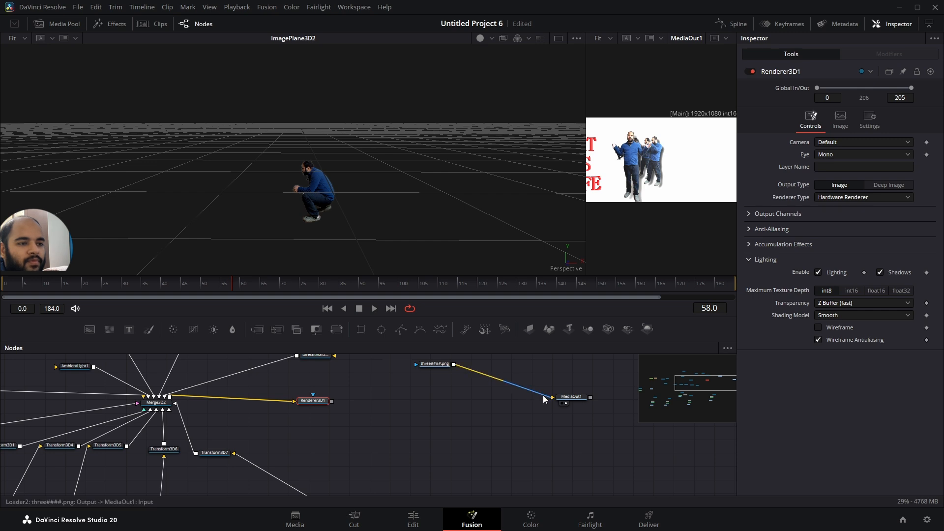
{"action": "left_click_drag", "start_coordinate": [551, 398], "coordinate": [541, 369]}
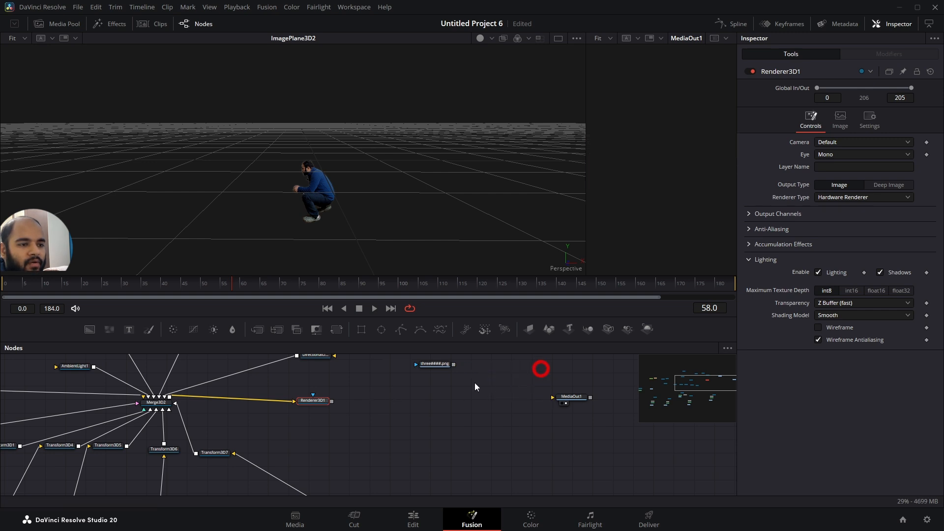
{"action": "left_click_drag", "start_coordinate": [331, 401], "coordinate": [553, 397]}
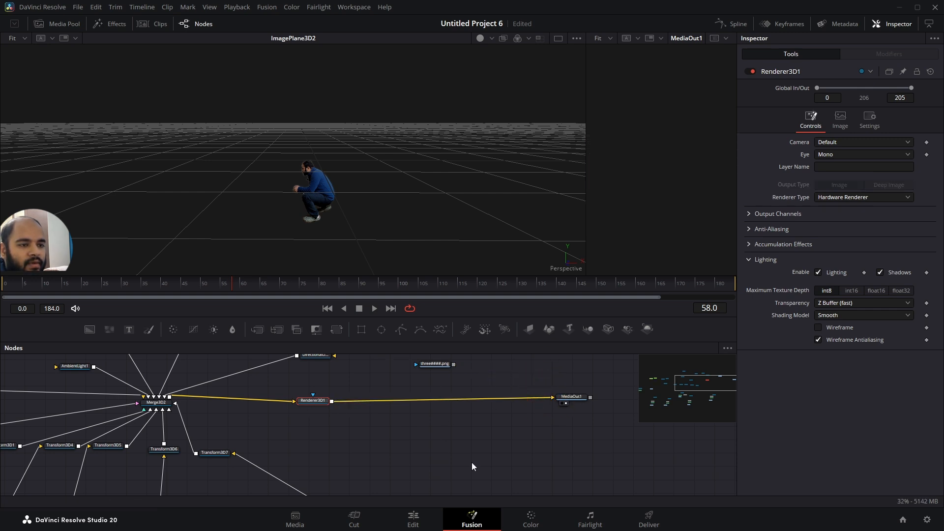
{"action": "key", "text": "2"}
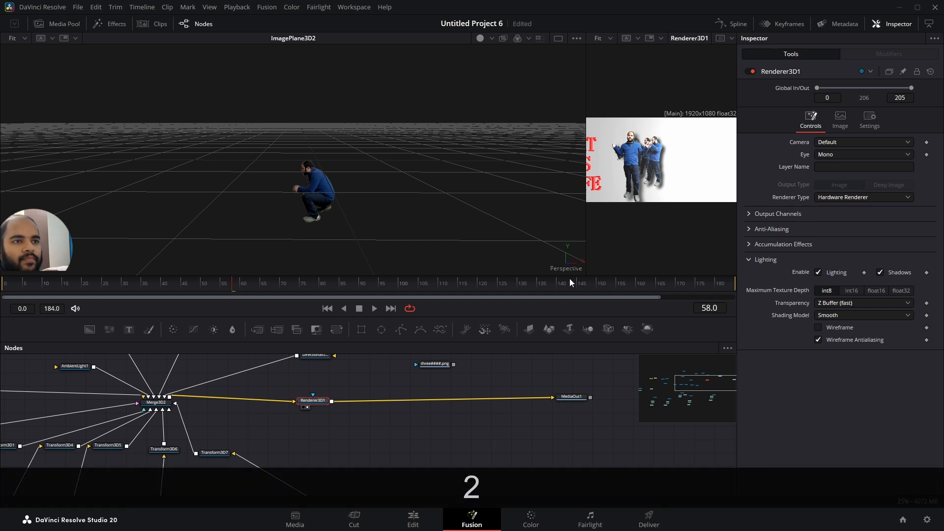
{"action": "left_click_drag", "start_coordinate": [601, 287], "coordinate": [400, 285]}
Find the masked-footage branches in the graph, inspect MagicMask2's tracking settings and enlarge the rendered view
{"action": "left_click_drag", "start_coordinate": [316, 439], "coordinate": [561, 409]}
{"action": "left_click_drag", "start_coordinate": [217, 443], "coordinate": [283, 418]}
{"action": "left_click_drag", "start_coordinate": [264, 458], "coordinate": [307, 486]}
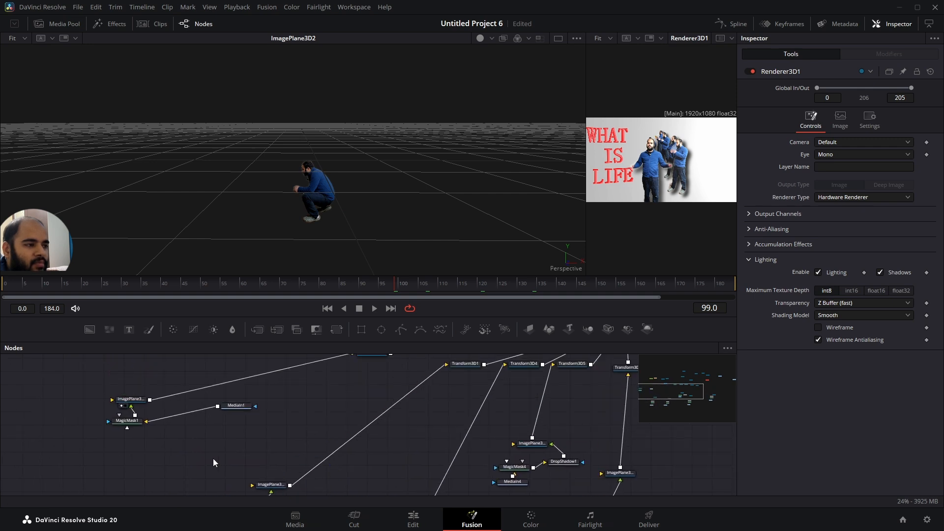
{"action": "left_click_drag", "start_coordinate": [213, 458], "coordinate": [111, 407]}
{"action": "left_click_drag", "start_coordinate": [226, 461], "coordinate": [197, 450]}
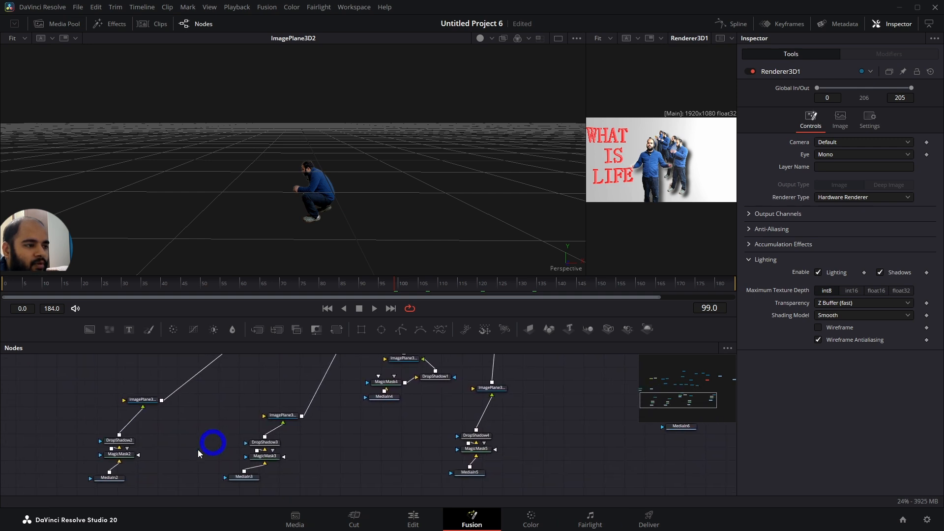
{"action": "left_click", "coordinate": [129, 457]}
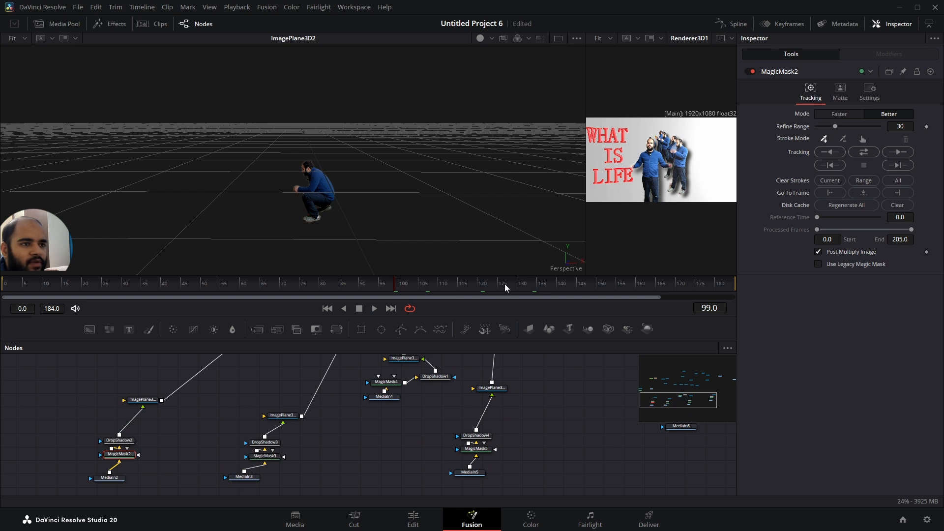
{"action": "left_click_drag", "start_coordinate": [585, 168], "coordinate": [226, 184]}
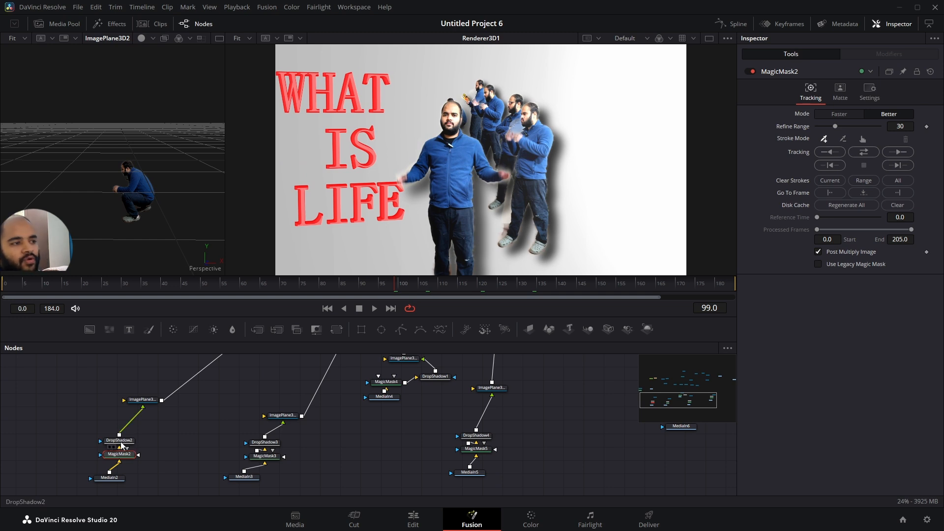
Inspect DropShadow3 and ImagePlane3D4, then trace the figure branches through the transforms and Merge3D2 up to Camera3D1
{"action": "left_click_drag", "start_coordinate": [227, 415], "coordinate": [128, 450]}
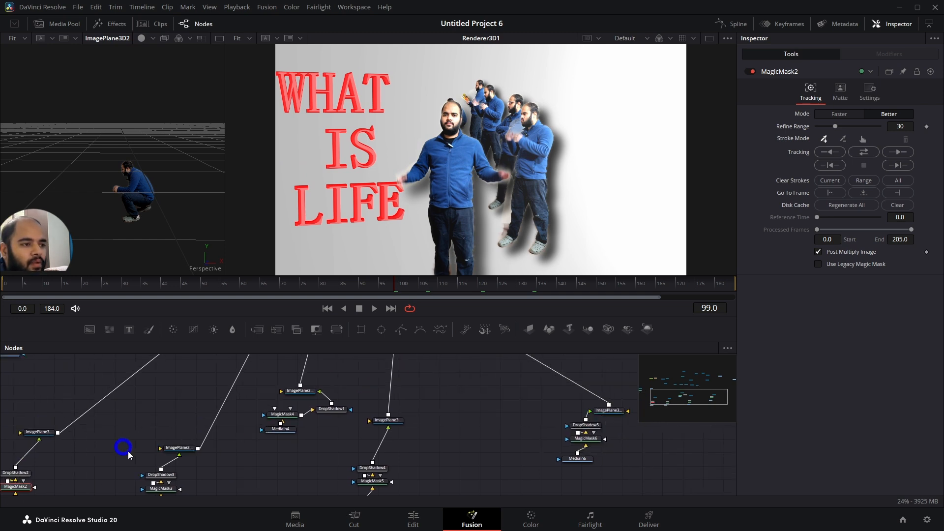
{"action": "left_click", "coordinate": [164, 479]}
{"action": "left_click", "coordinate": [179, 447]}
{"action": "left_click_drag", "start_coordinate": [285, 458], "coordinate": [234, 509]}
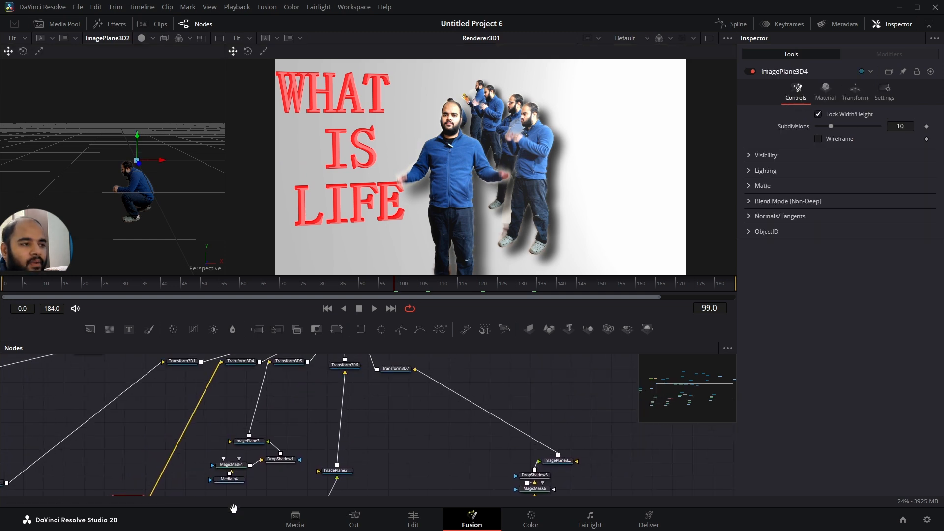
{"action": "left_click_drag", "start_coordinate": [296, 410], "coordinate": [286, 483]}
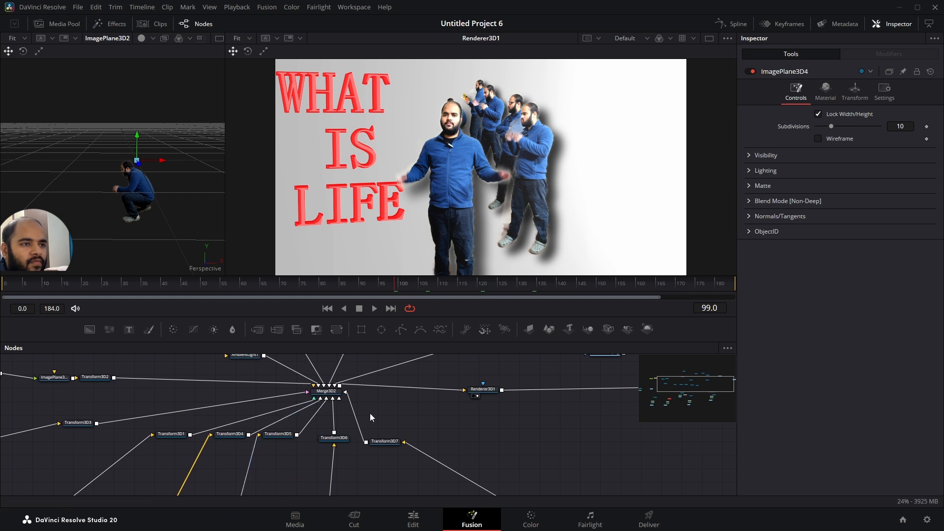
{"action": "left_click_drag", "start_coordinate": [445, 411], "coordinate": [446, 482]}
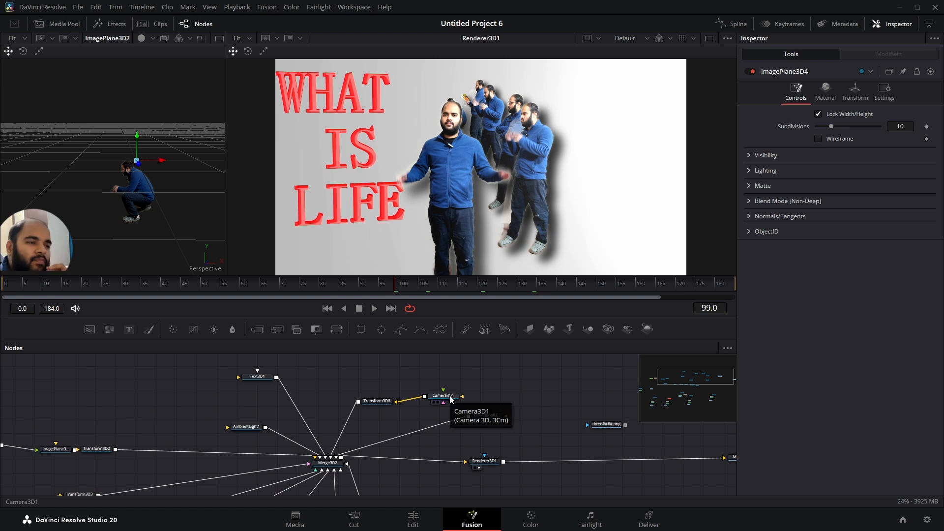
View Merge3D2 at frame 70 in an enlarged 3D view and examine the figures, title, lights and camera from another angle
{"action": "left_click_drag", "start_coordinate": [105, 286], "coordinate": [282, 299]}
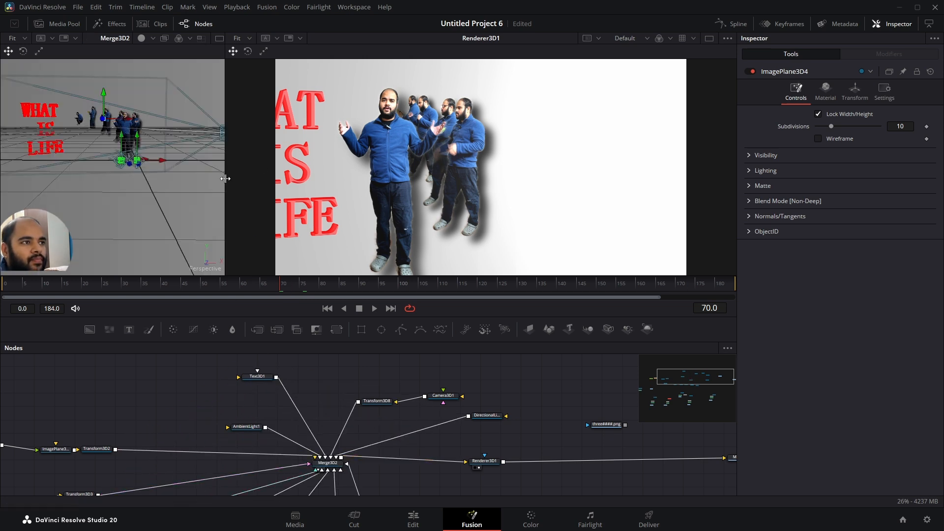
{"action": "left_click_drag", "start_coordinate": [225, 178], "coordinate": [511, 178]}
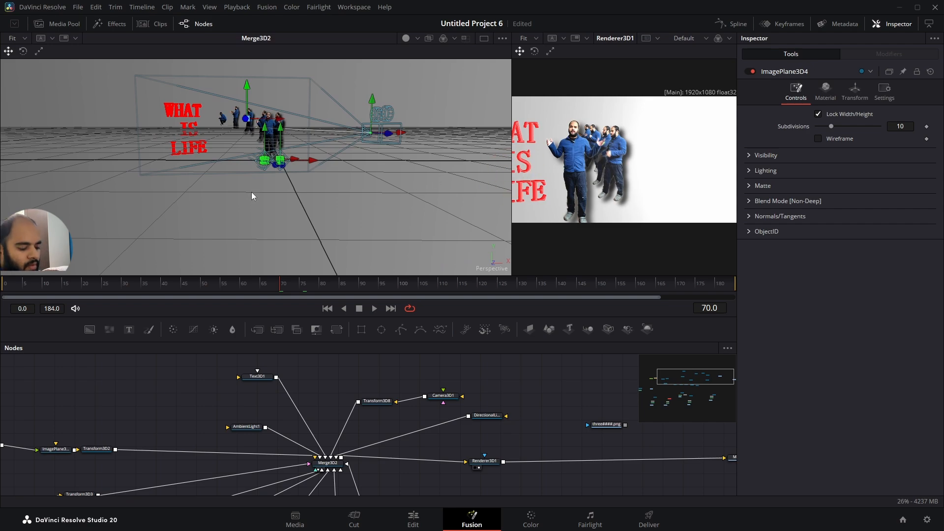
{"action": "left_click_drag", "start_coordinate": [252, 196], "coordinate": [290, 192]}
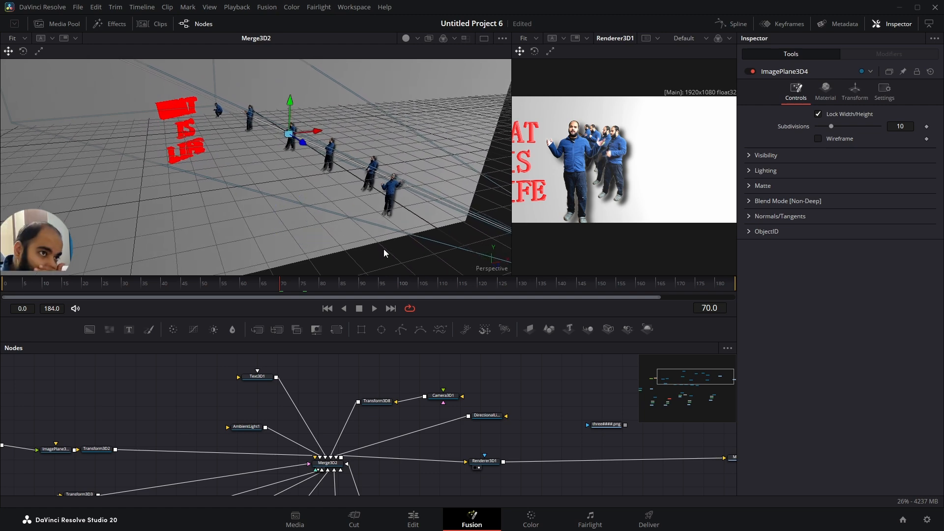
{"action": "left_click_drag", "start_coordinate": [384, 249], "coordinate": [397, 198]}
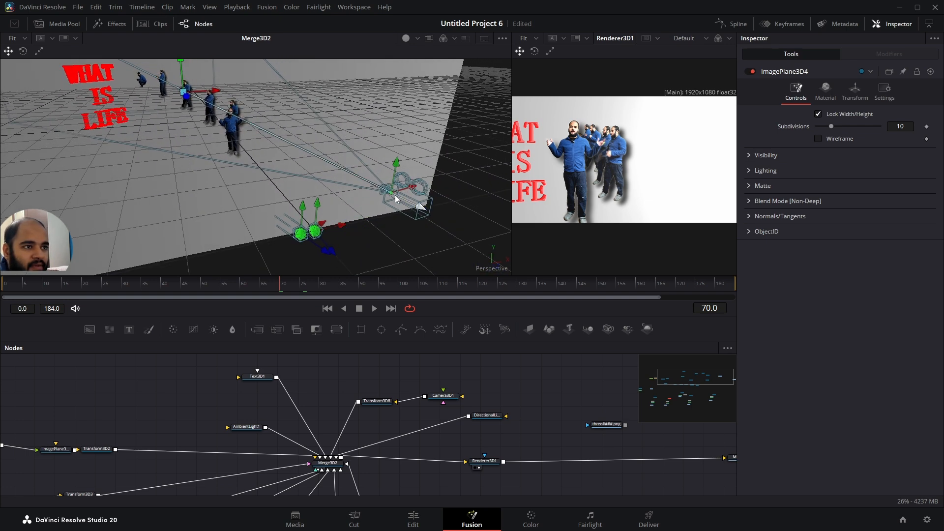
Inspect Camera3D1 and Transform3D8, and scrub to frame 131 to study the camera's animated path against the render
{"action": "left_click", "coordinate": [438, 395]}
{"action": "left_click", "coordinate": [384, 402]}
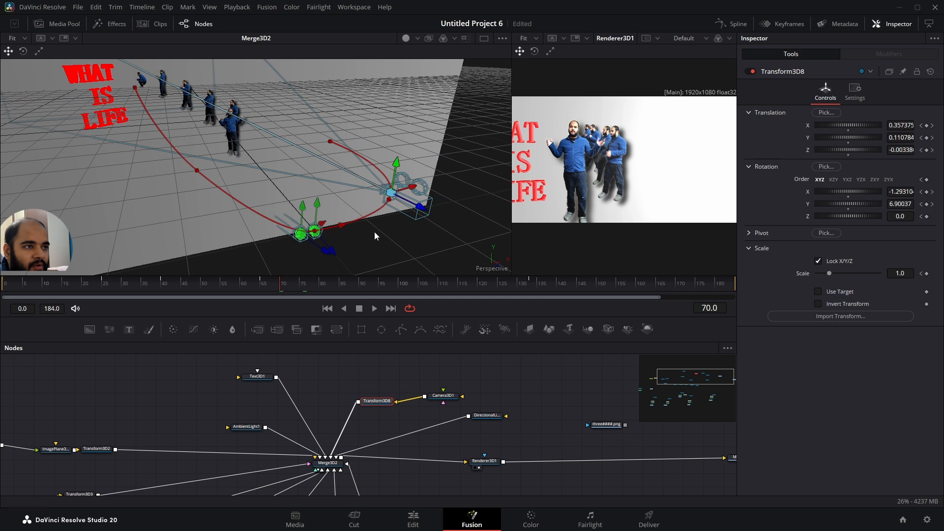
{"action": "left_click_drag", "start_coordinate": [383, 232], "coordinate": [395, 230]}
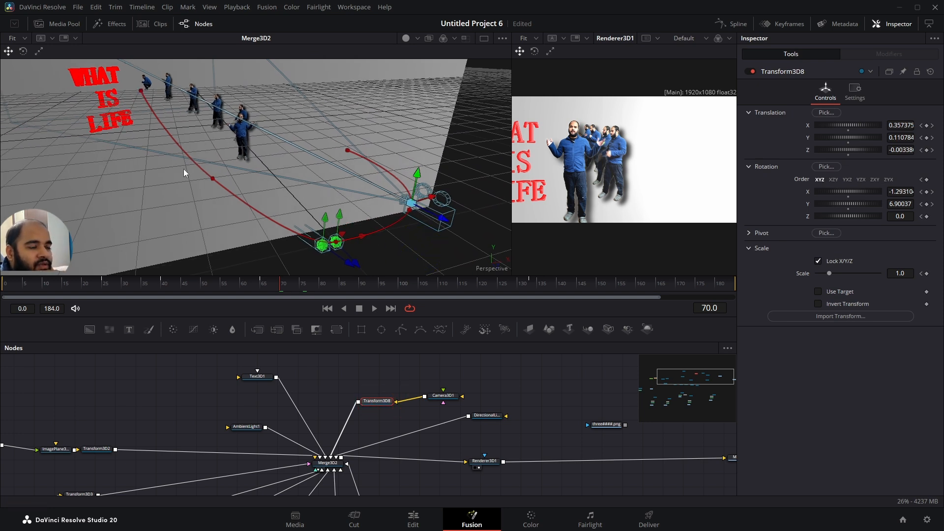
{"action": "left_click_drag", "start_coordinate": [280, 284], "coordinate": [552, 293]}
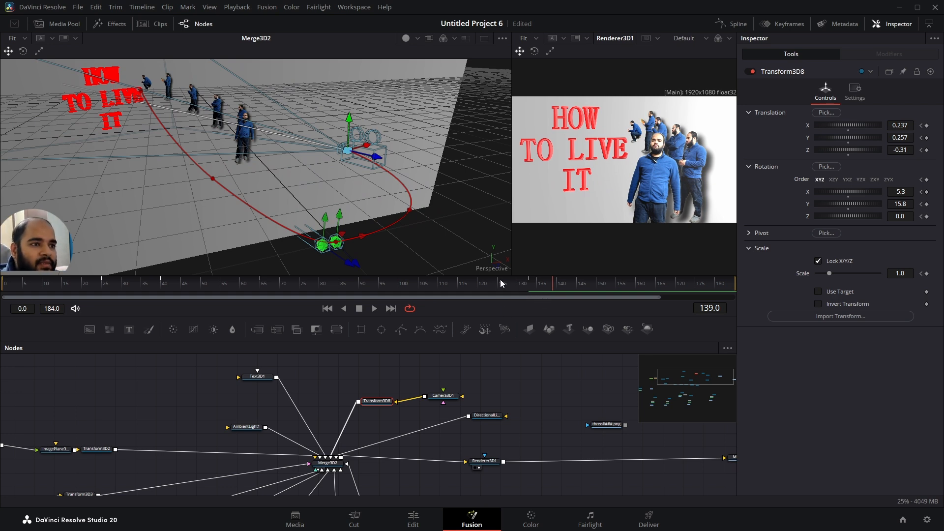
{"action": "left_click_drag", "start_coordinate": [500, 279], "coordinate": [523, 297]}
Add a Background node in the empty graph area beyond the DropShadow5 branch and select it
{"action": "left_click_drag", "start_coordinate": [510, 392], "coordinate": [362, 322]}
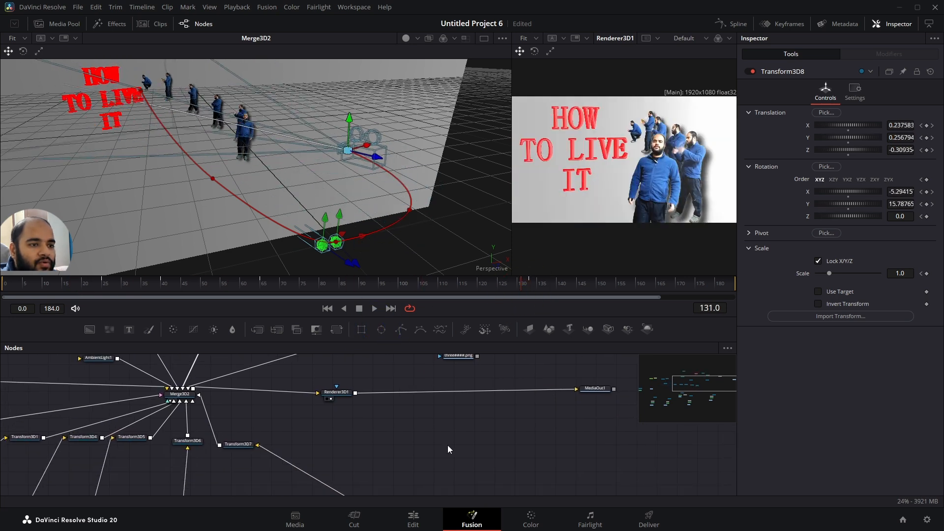
{"action": "left_click_drag", "start_coordinate": [448, 445], "coordinate": [155, 356]}
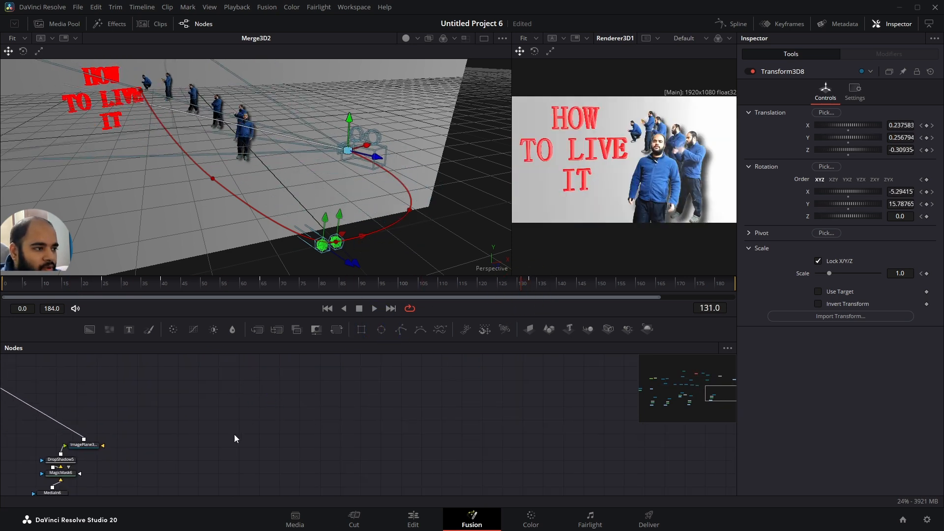
{"action": "left_click_drag", "start_coordinate": [244, 443], "coordinate": [207, 423]}
{"action": "left_click_drag", "start_coordinate": [89, 330], "coordinate": [243, 434]}
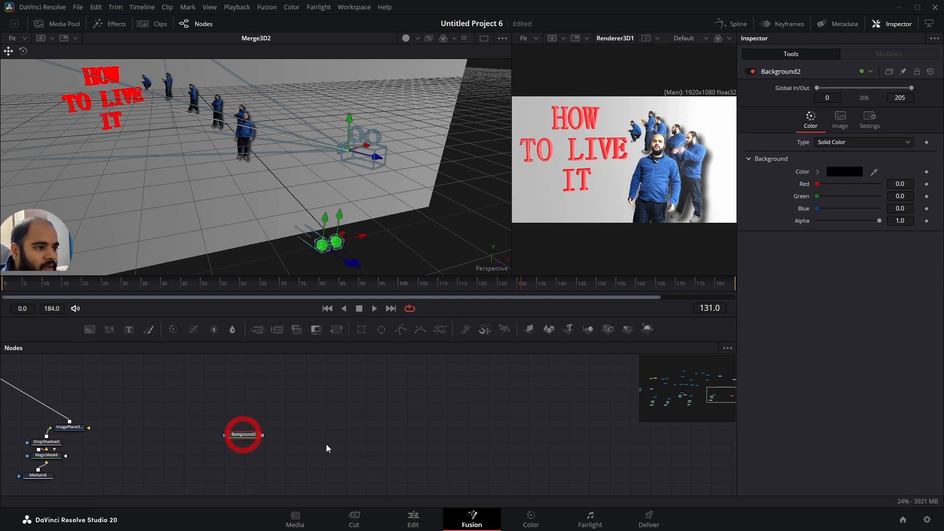
{"action": "left_click", "coordinate": [284, 433]}
{"action": "left_click", "coordinate": [239, 436]}
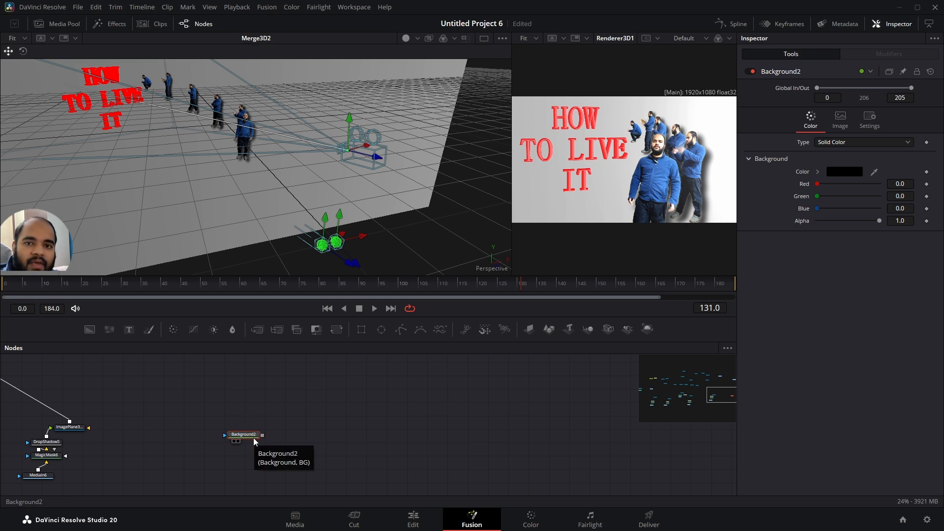
Append an Image Plane 3D node and a Merge 3D node in sequence after Background2
{"action": "key", "text": "ctrl+space"}
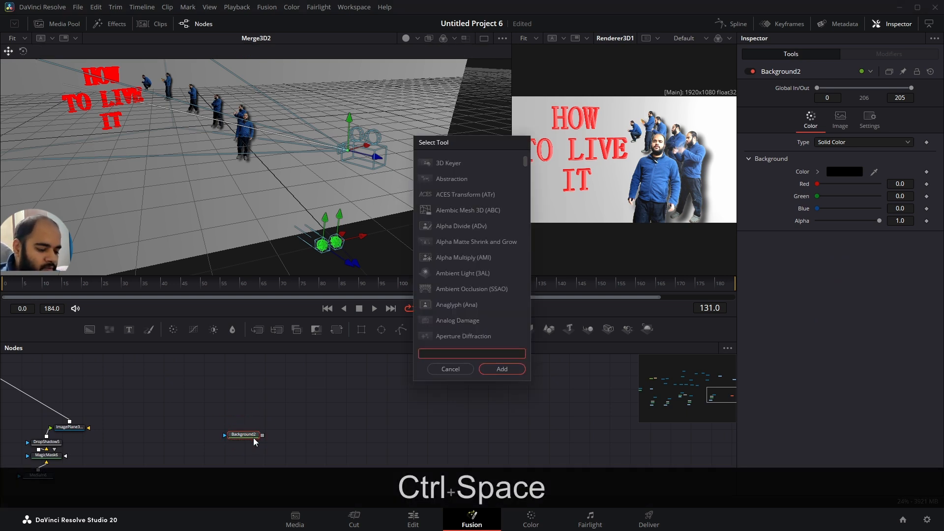
{"action": "type", "text": "image"}
{"action": "key", "text": "Return"}
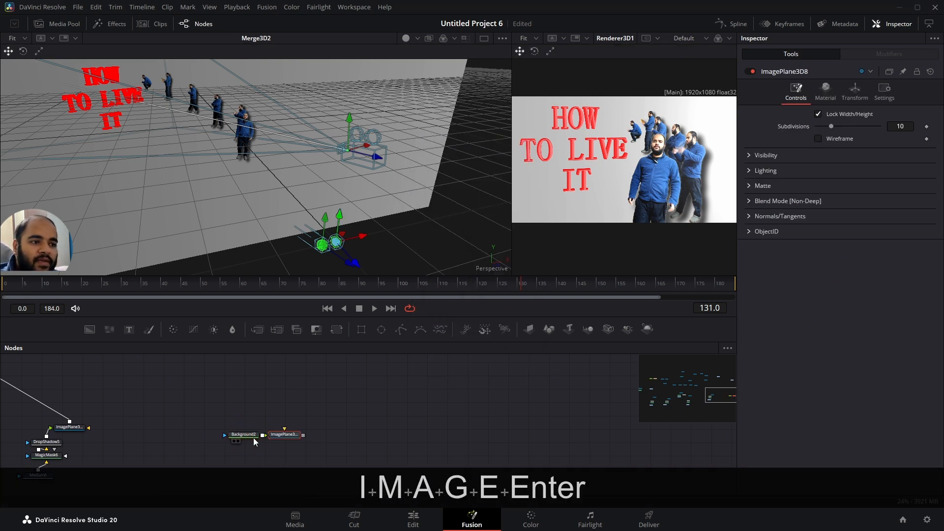
{"action": "key", "text": "ctrl+space"}
{"action": "type", "text": "mer"}
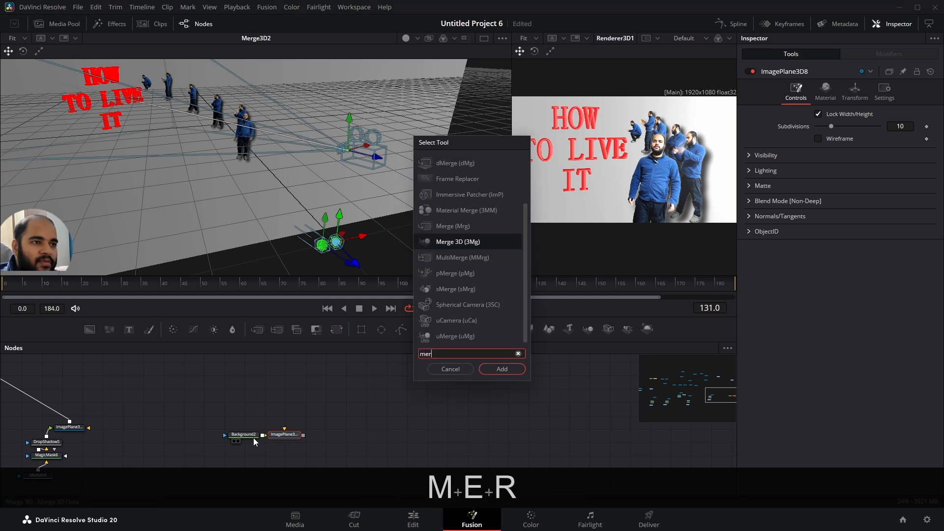
{"action": "key", "text": "Return"}
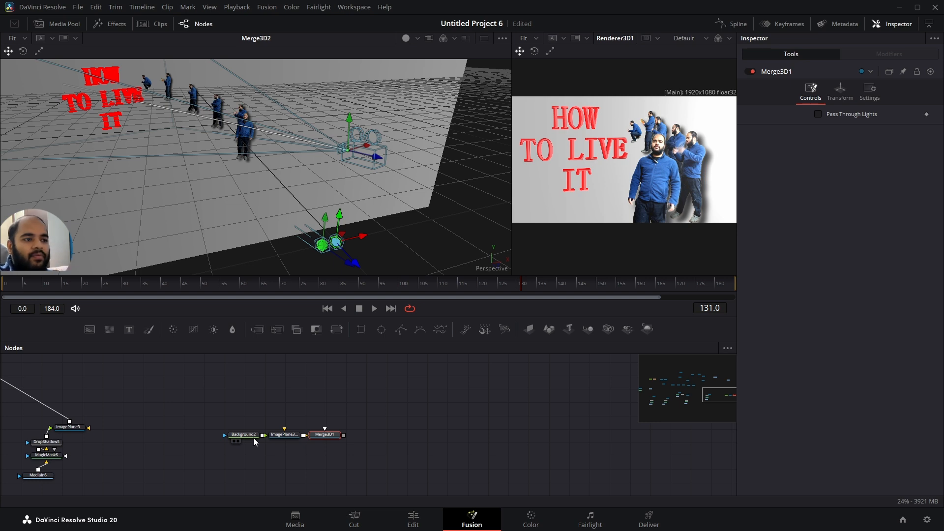
Append a Renderer 3D node after Merge3D1 and space out the merge and renderer nodes in the chain
{"action": "key", "text": "ctrl+space"}
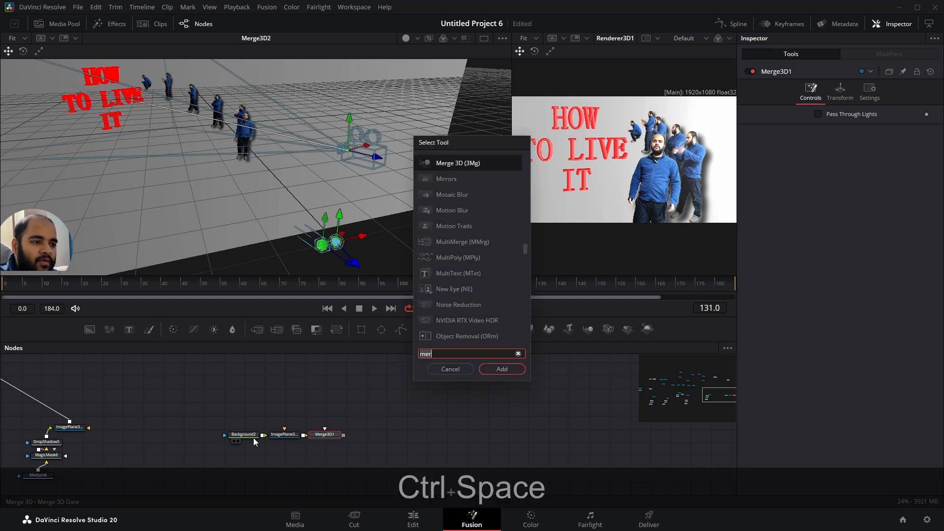
{"action": "type", "text": "rend"}
{"action": "key", "text": "Return"}
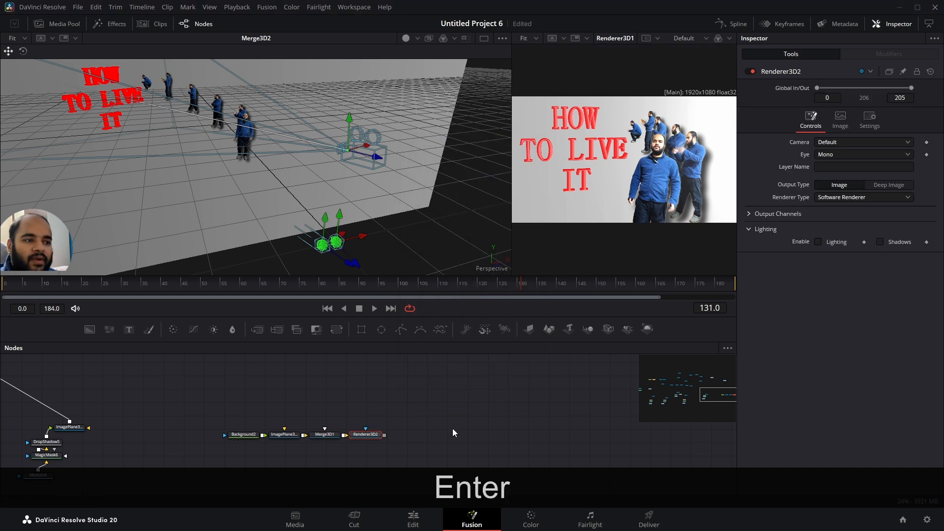
{"action": "left_click_drag", "start_coordinate": [325, 440], "coordinate": [337, 439]}
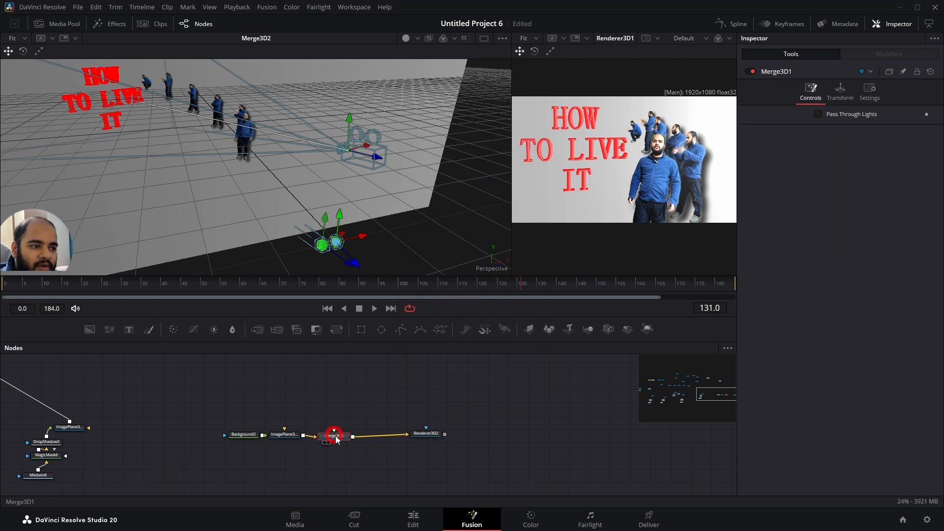
{"action": "scroll", "coordinate": [384, 420], "scroll_direction": "up", "scroll_amount": 4, "text": "ctrl"}
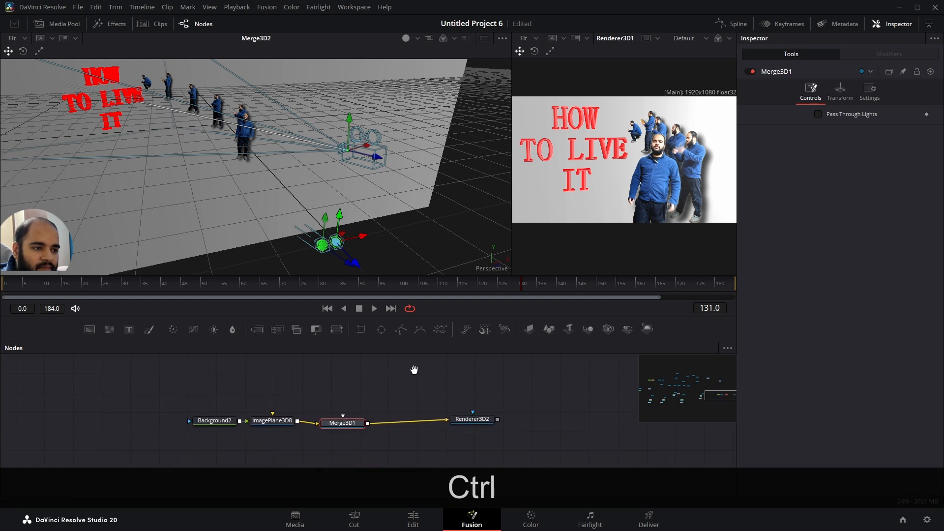
{"action": "left_click_drag", "start_coordinate": [353, 393], "coordinate": [375, 392]}
{"action": "left_click", "coordinate": [378, 418]}
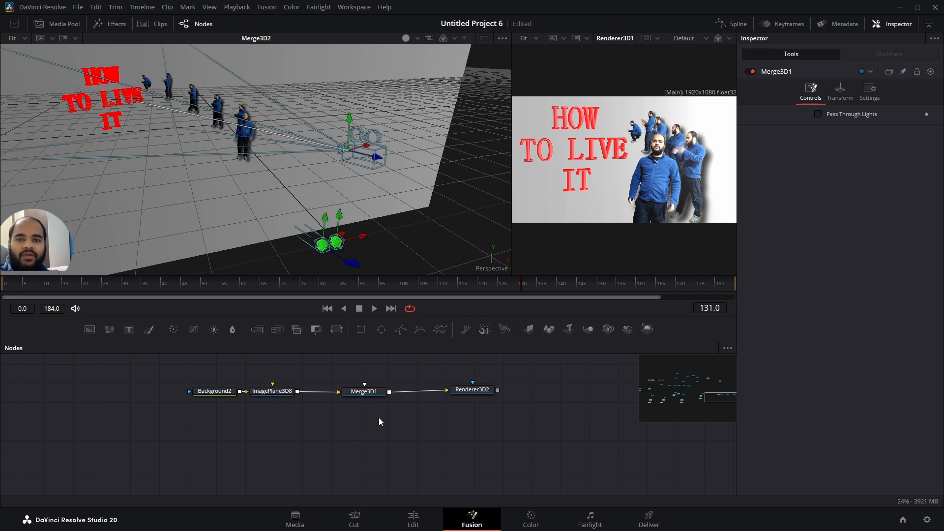
Delete the Background2 node from the start of the new chain, keeping ImagePlane3D8, Merge3D1 and Renderer3D2
{"action": "left_click", "coordinate": [216, 392]}
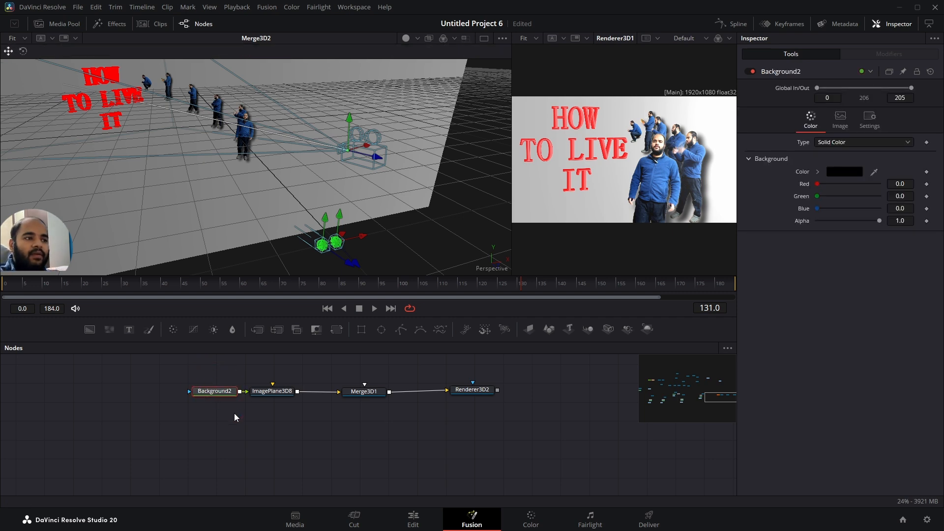
{"action": "key", "text": "Delete"}
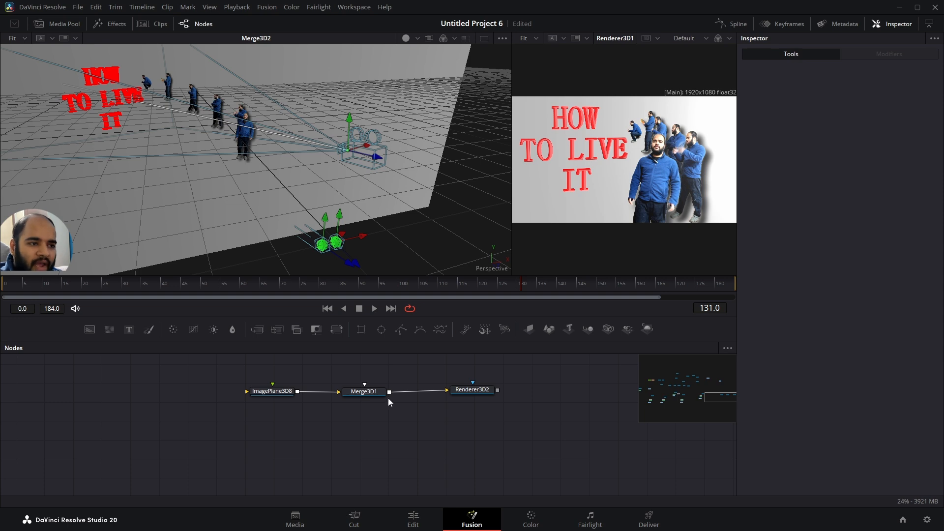
{"action": "left_click_drag", "start_coordinate": [388, 397], "coordinate": [389, 448]}
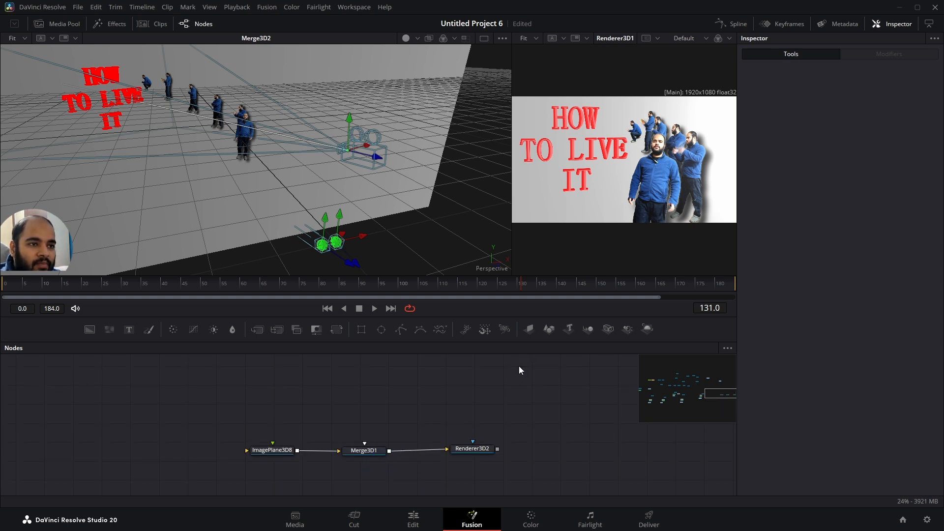
Connect a Camera 3D node to Merge3D1, position it beneath the merge node, and view its transform and camera controls
{"action": "left_click", "coordinate": [370, 451]}
{"action": "key", "text": "ctrl+space"}
{"action": "type", "text": "cam"}
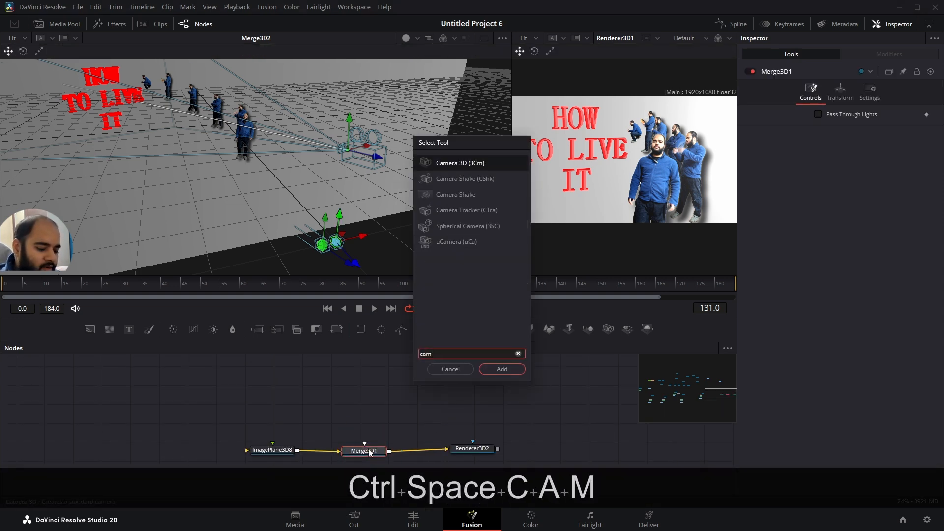
{"action": "type", "text": "e"}
{"action": "key", "text": "Return"}
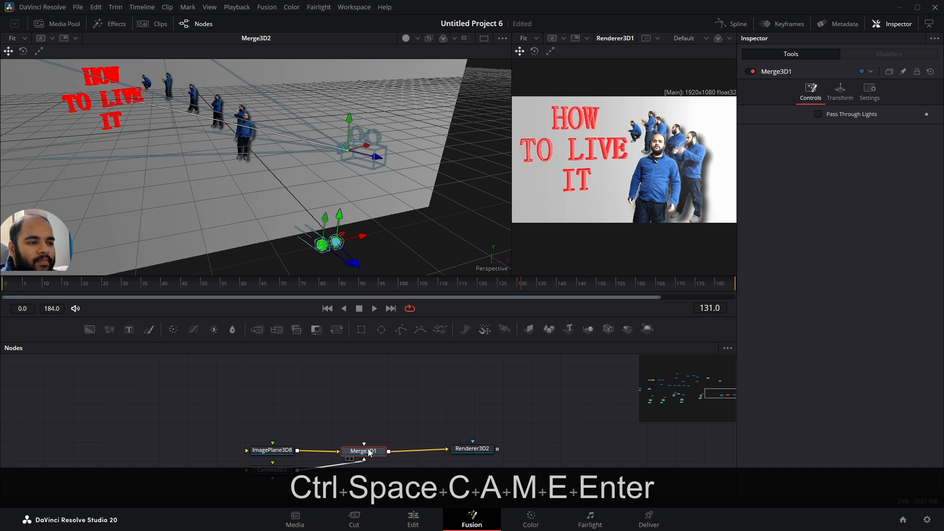
{"action": "left_click_drag", "start_coordinate": [389, 483], "coordinate": [348, 375]}
{"action": "left_click_drag", "start_coordinate": [241, 363], "coordinate": [406, 477]}
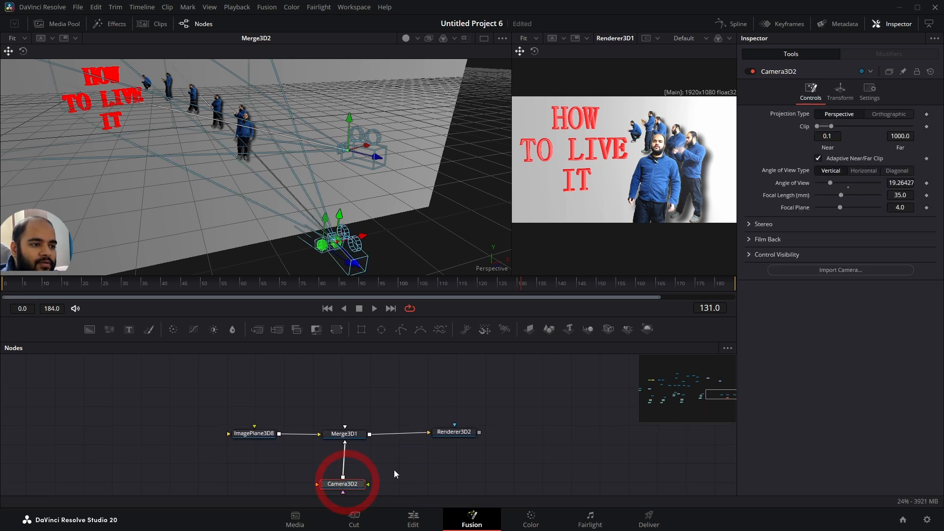
{"action": "left_click", "coordinate": [838, 93]}
{"action": "left_click", "coordinate": [813, 93]}
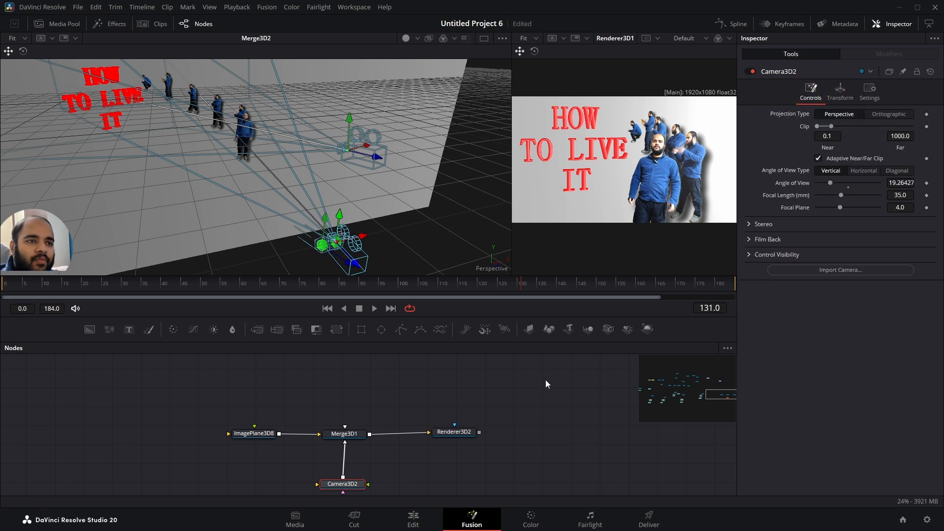
Delete the whole demonstration chain of ImagePlane3D8, Merge3D1, Camera3D2 and Renderer3D2
{"action": "left_click_drag", "start_coordinate": [506, 489], "coordinate": [372, 409]}
{"action": "key", "text": "Delete"}
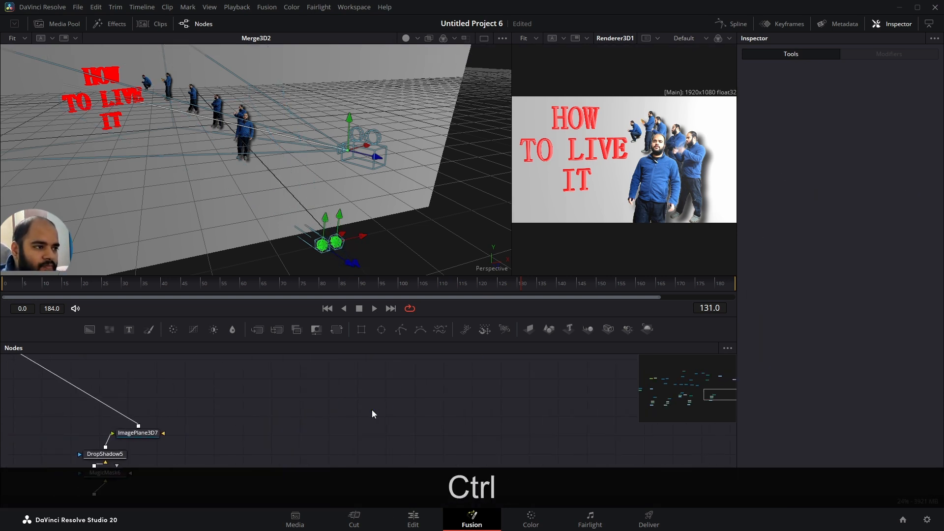
Examine the Transform3D branches of the masked figures and how they feed into Merge3D2
{"action": "scroll", "coordinate": [372, 409], "scroll_direction": "down", "scroll_amount": 2}
{"action": "left_click_drag", "start_coordinate": [384, 363], "coordinate": [391, 416]}
{"action": "scroll", "coordinate": [185, 426], "scroll_direction": "down", "scroll_amount": 1}
{"action": "scroll", "coordinate": [185, 427], "scroll_direction": "up", "scroll_amount": 6}
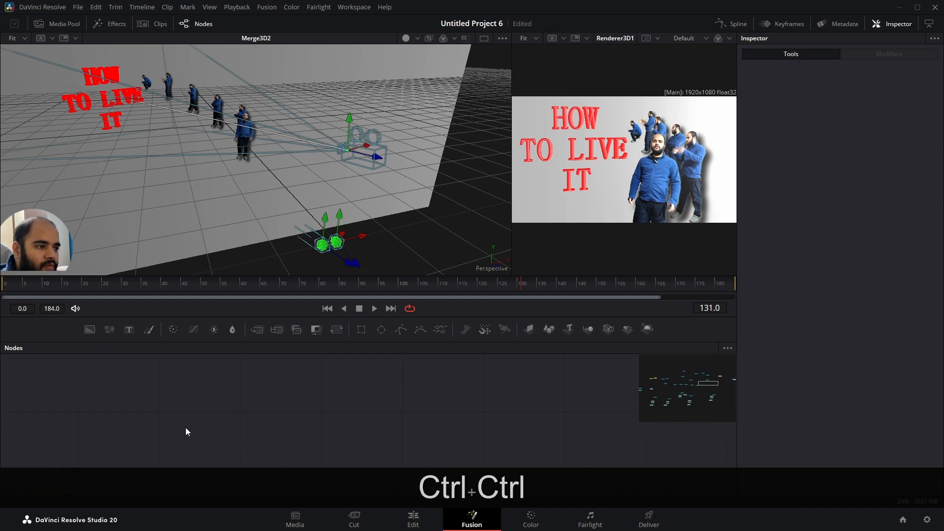
{"action": "left_click_drag", "start_coordinate": [185, 427], "coordinate": [421, 425]}
{"action": "left_click_drag", "start_coordinate": [193, 412], "coordinate": [360, 414]}
{"action": "scroll", "coordinate": [148, 419], "scroll_direction": "down", "scroll_amount": 4}
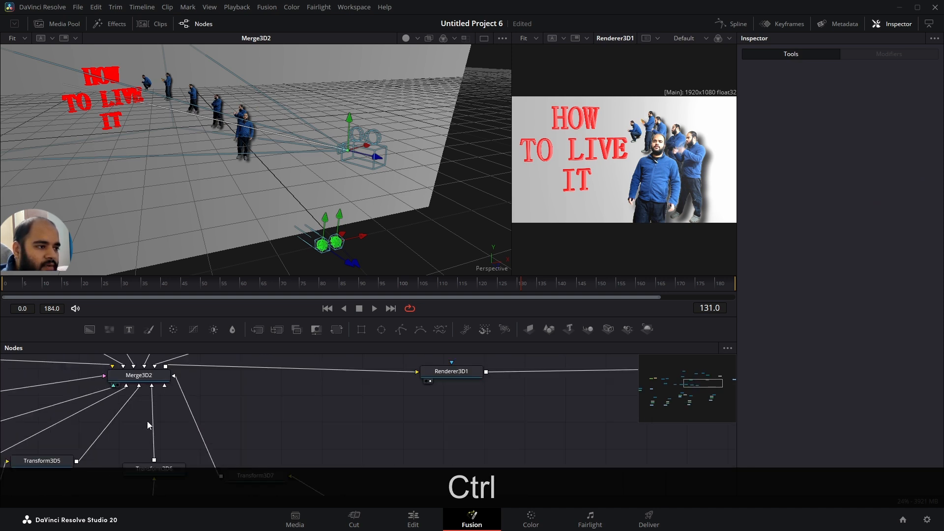
{"action": "left_click_drag", "start_coordinate": [289, 428], "coordinate": [352, 349]}
{"action": "left_click_drag", "start_coordinate": [139, 426], "coordinate": [354, 465]}
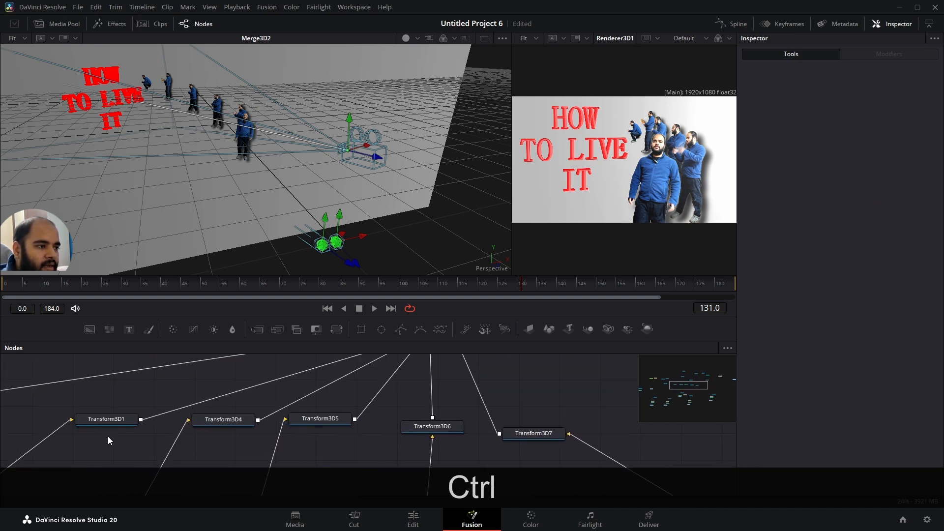
{"action": "left_click_drag", "start_coordinate": [108, 438], "coordinate": [301, 388]}
{"action": "left_click_drag", "start_coordinate": [203, 440], "coordinate": [315, 388]}
{"action": "left_click_drag", "start_coordinate": [237, 479], "coordinate": [314, 376]}
{"action": "left_click_drag", "start_coordinate": [268, 422], "coordinate": [306, 436]}
{"action": "left_click_drag", "start_coordinate": [372, 409], "coordinate": [300, 482]}
{"action": "left_click_drag", "start_coordinate": [352, 422], "coordinate": [277, 493]}
{"action": "left_click_drag", "start_coordinate": [342, 459], "coordinate": [279, 488]}
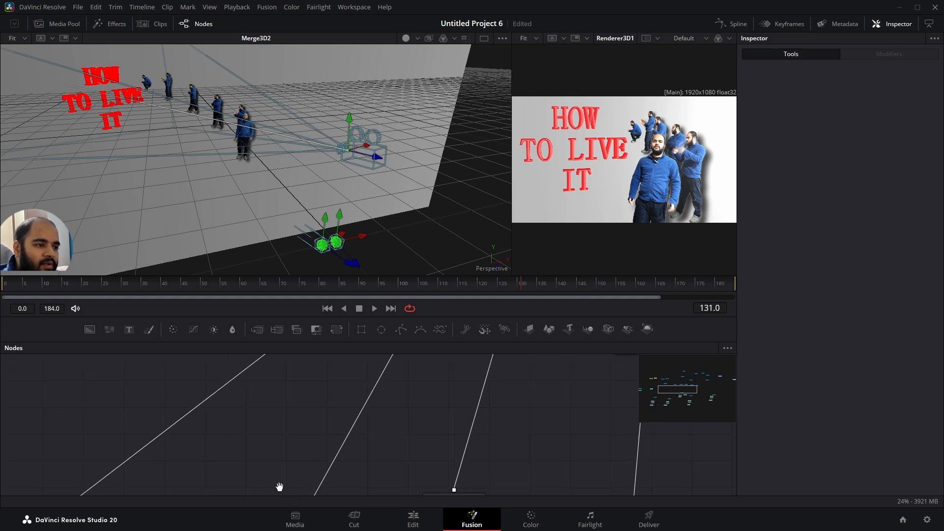
{"action": "left_click_drag", "start_coordinate": [318, 434], "coordinate": [244, 495]}
{"action": "left_click_drag", "start_coordinate": [278, 441], "coordinate": [225, 491]}
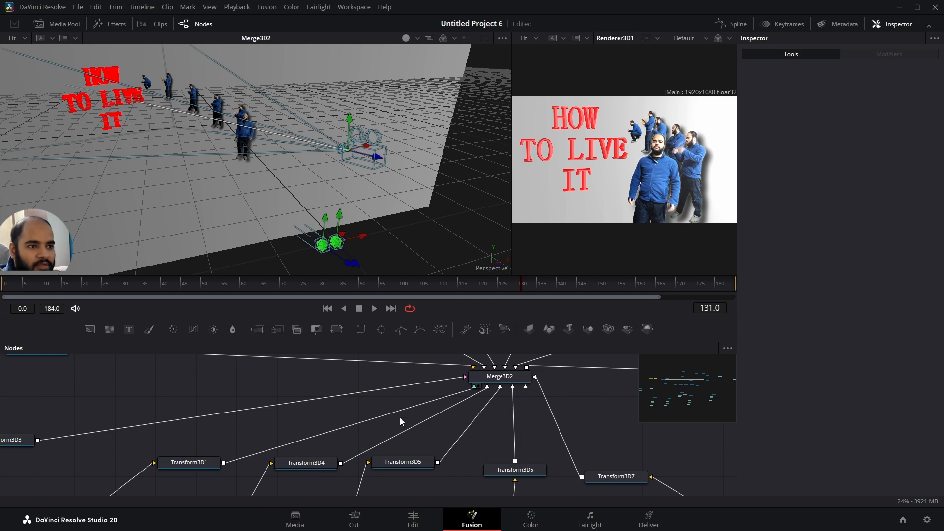
Examine the scene inputs of Merge3D2 and the text, camera and light nodes connected to it
{"action": "left_click_drag", "start_coordinate": [453, 438], "coordinate": [311, 474]}
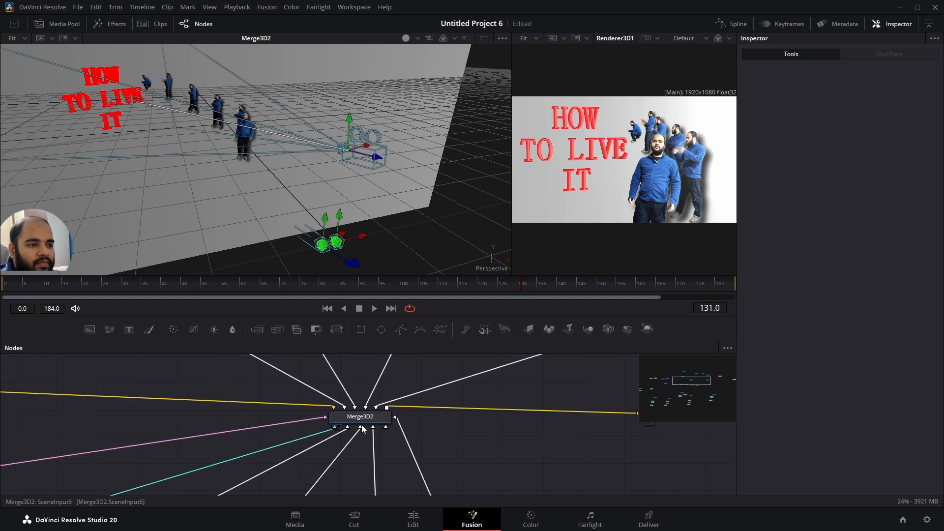
{"action": "left_click_drag", "start_coordinate": [505, 465], "coordinate": [466, 529]}
{"action": "left_click_drag", "start_coordinate": [443, 400], "coordinate": [380, 382]}
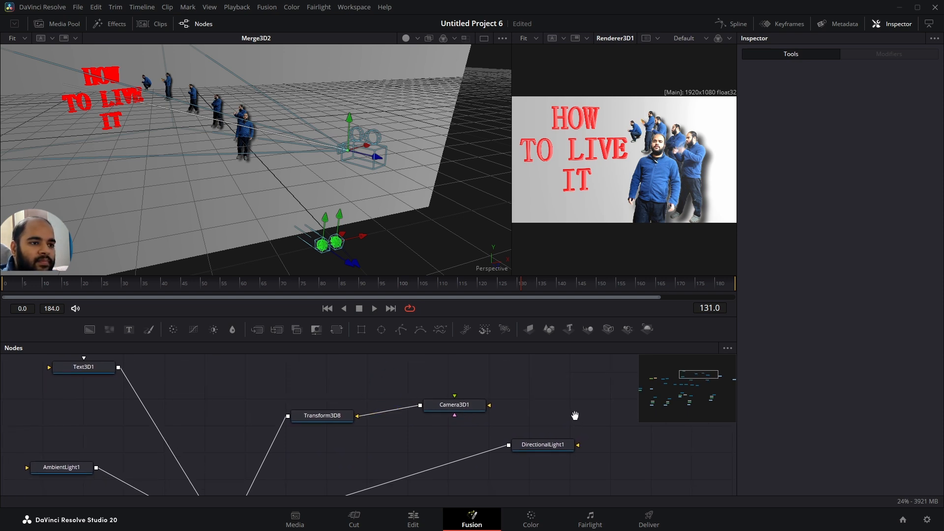
{"action": "left_click_drag", "start_coordinate": [575, 416], "coordinate": [406, 387]}
{"action": "mouse_move", "coordinate": [477, 441]}
{"action": "left_mouse_down"}
{"action": "mouse_move", "coordinate": [420, 370]}
{"action": "mouse_move", "coordinate": [480, 454]}
{"action": "left_mouse_up"}
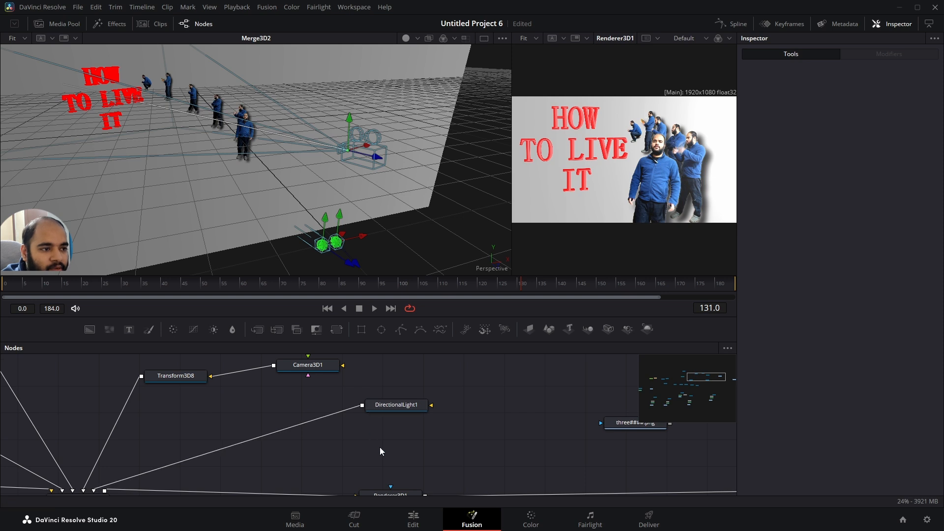
{"action": "left_click_drag", "start_coordinate": [380, 447], "coordinate": [607, 466]}
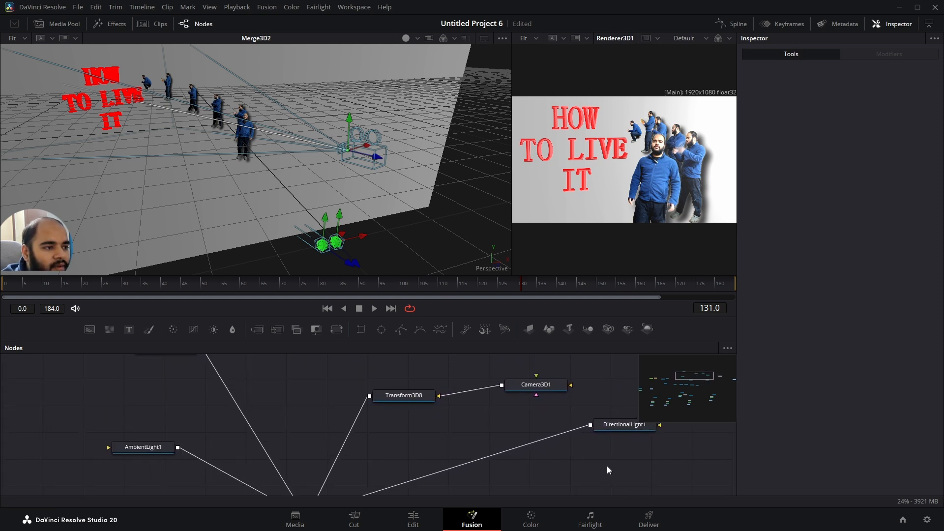
Turn AmbientLight1 off and back on to compare the render, and show the DirectionalLight1 settings
{"action": "left_click", "coordinate": [135, 447]}
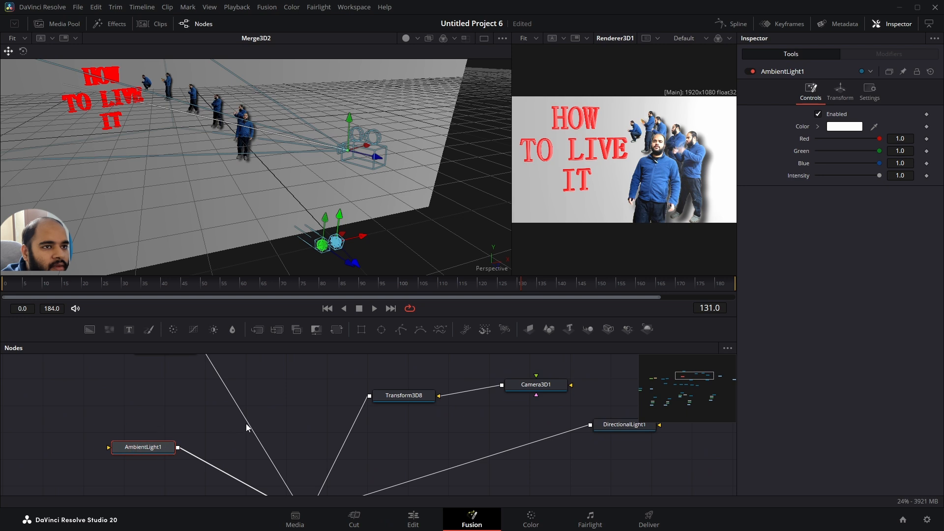
{"action": "left_click", "coordinate": [753, 70]}
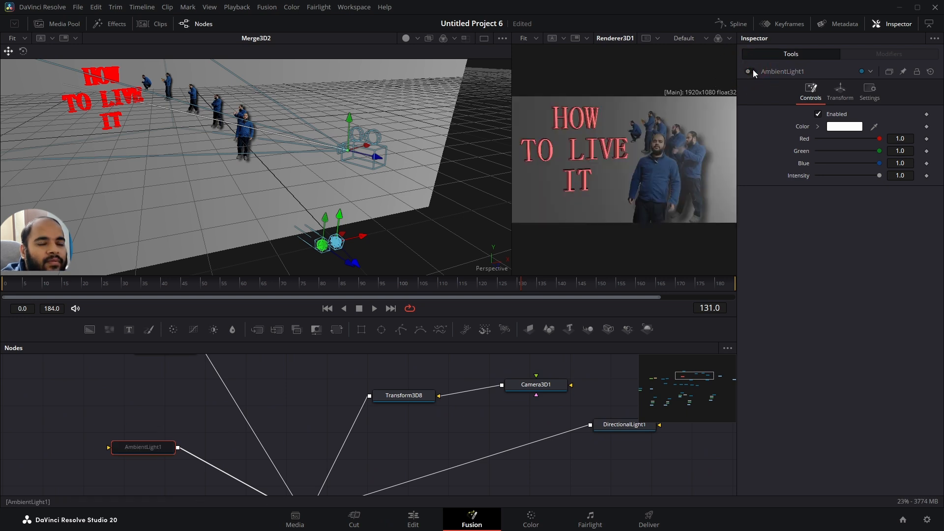
{"action": "left_click", "coordinate": [751, 69]}
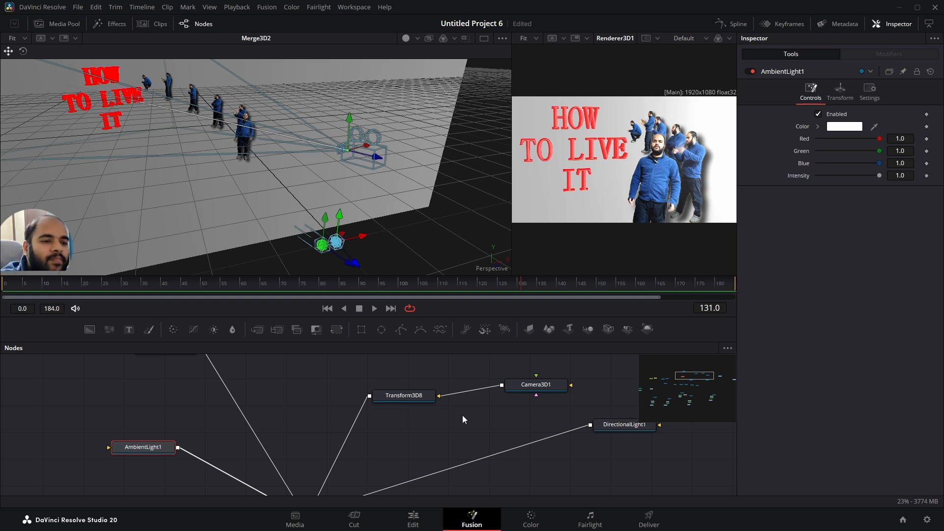
{"action": "scroll", "coordinate": [450, 388], "scroll_direction": "right", "scroll_amount": 2}
{"action": "left_click", "coordinate": [583, 421]}
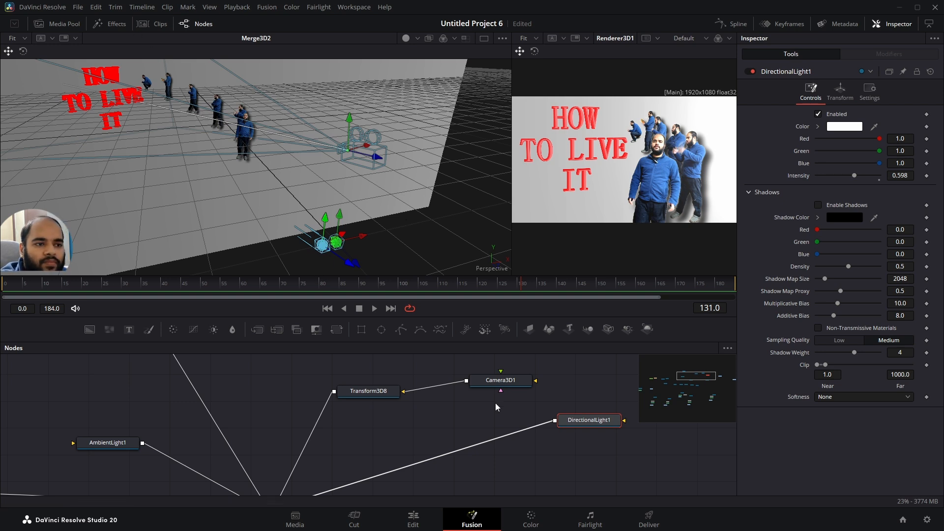
Search the tool list for "light", look through the available light nodes, and close it without adding any
{"action": "left_click", "coordinate": [544, 465]}
{"action": "key", "text": "ctrl+space"}
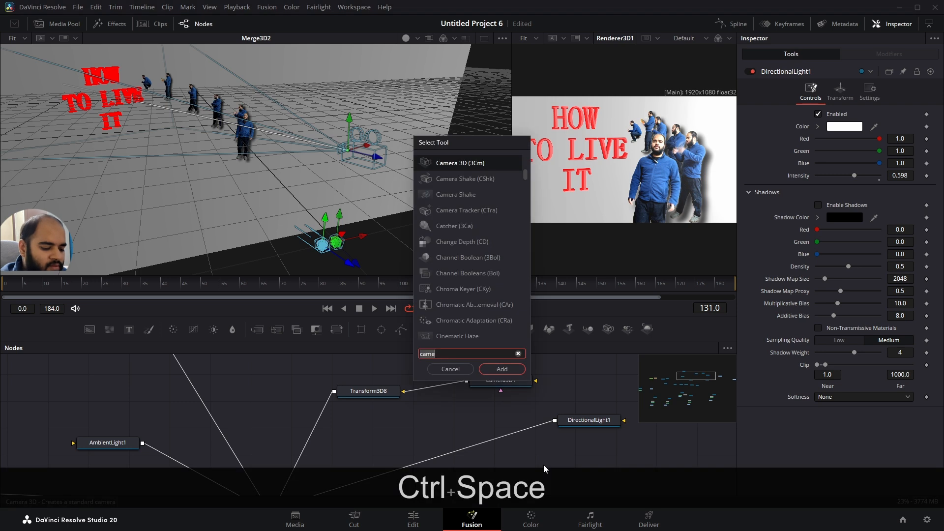
{"action": "type", "text": "light"}
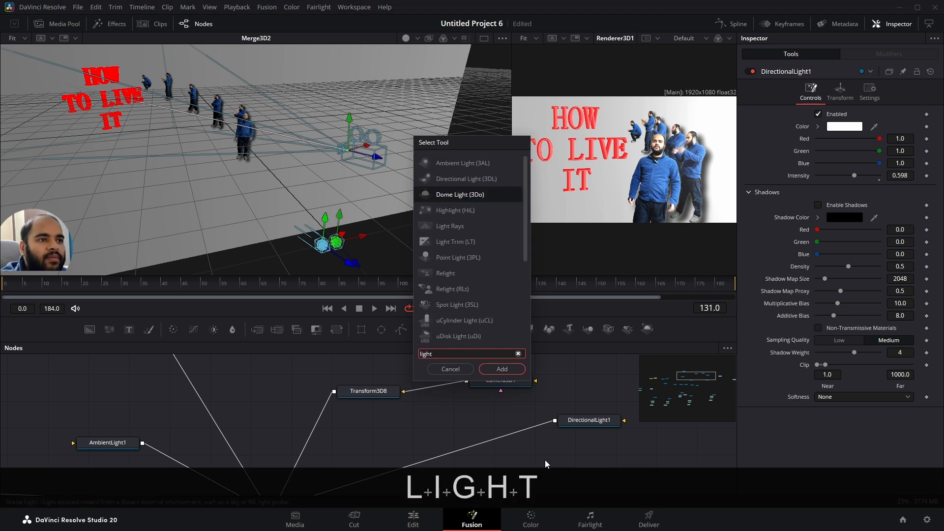
{"action": "left_click", "coordinate": [524, 191]}
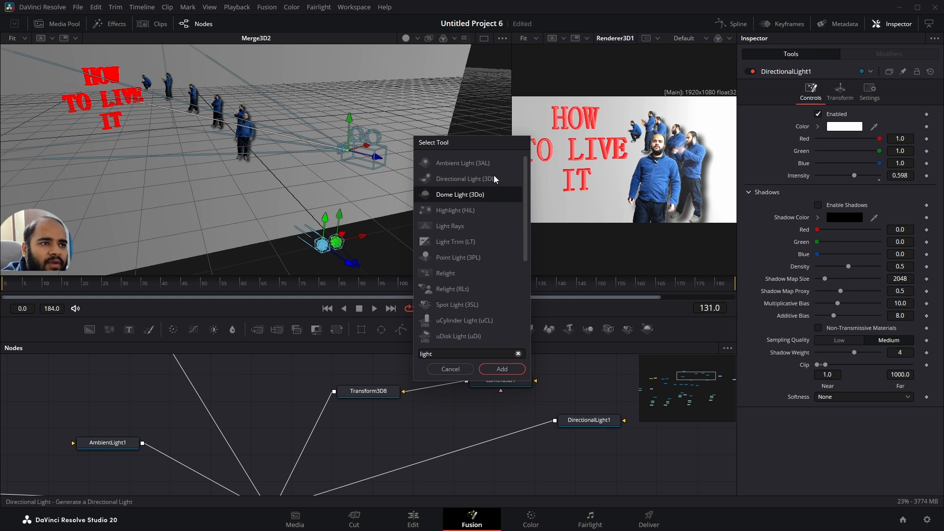
{"action": "left_click_drag", "start_coordinate": [524, 187], "coordinate": [528, 276]}
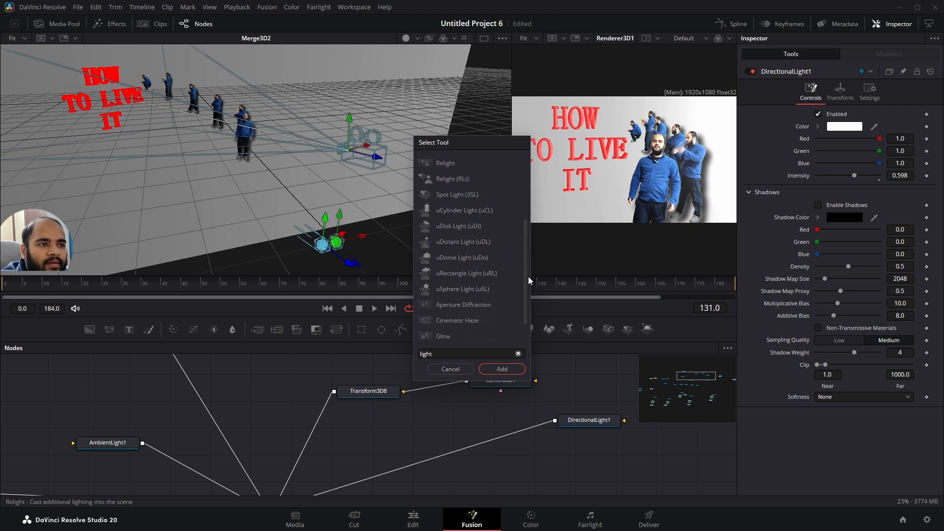
{"action": "left_click", "coordinate": [454, 368]}
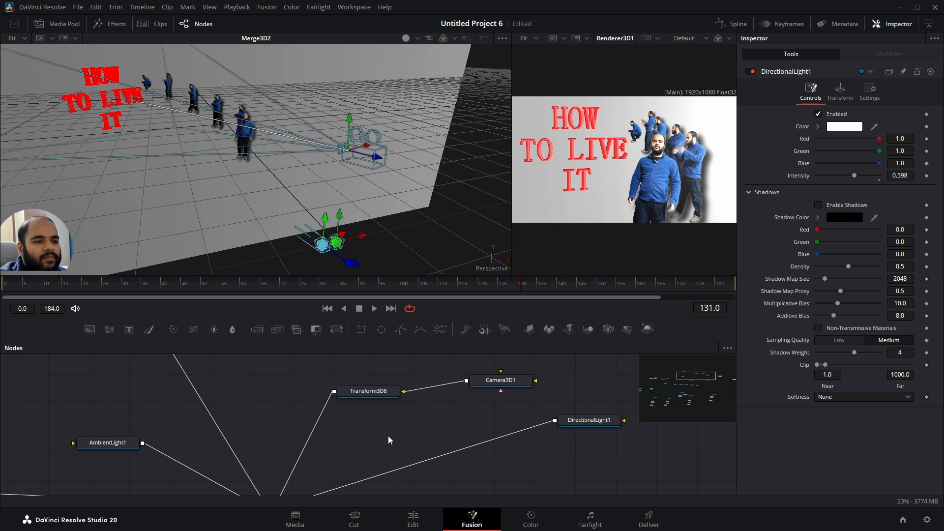
Review the connection from Merge3D2 through Renderer3D1 to MediaOut1 and save the project
{"action": "scroll", "coordinate": [405, 426], "scroll_direction": "down", "scroll_amount": 3}
{"action": "left_click_drag", "start_coordinate": [405, 427], "coordinate": [278, 393]}
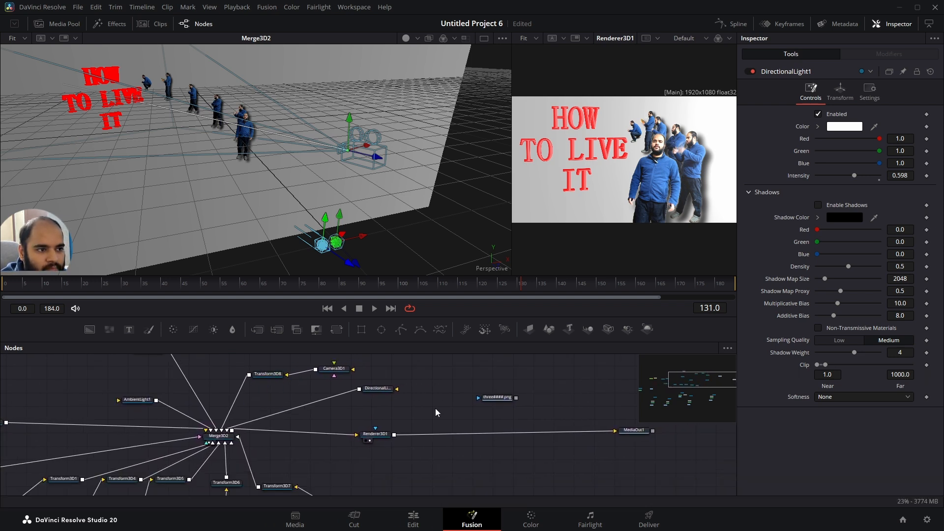
{"action": "left_click_drag", "start_coordinate": [436, 408], "coordinate": [455, 393]}
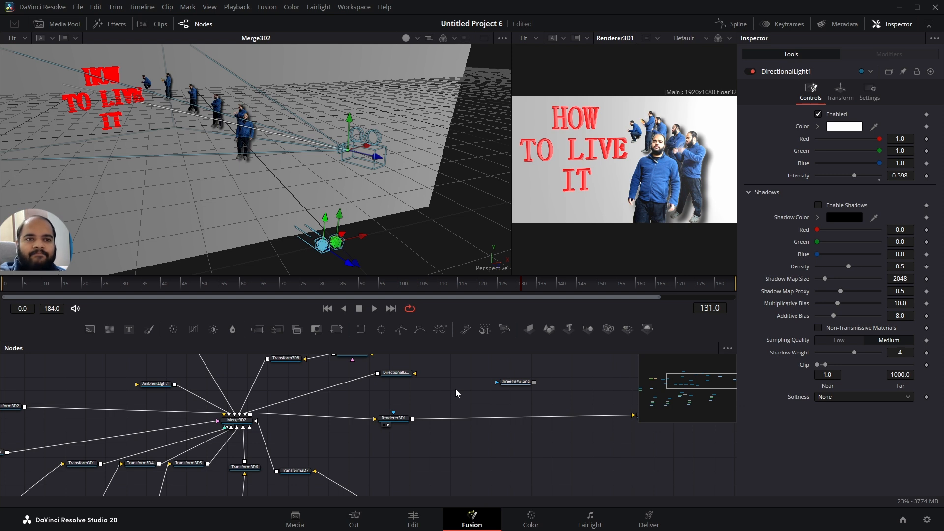
{"action": "key", "text": "ctrl+s"}
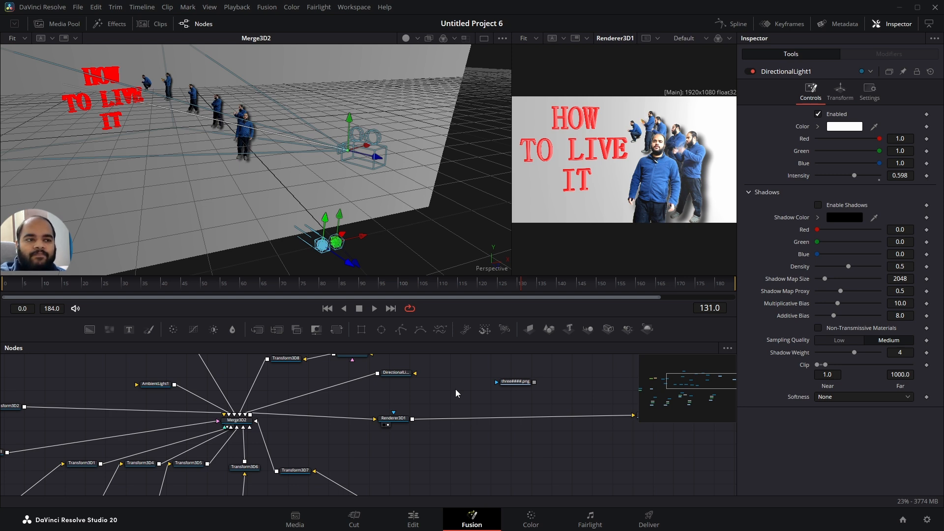